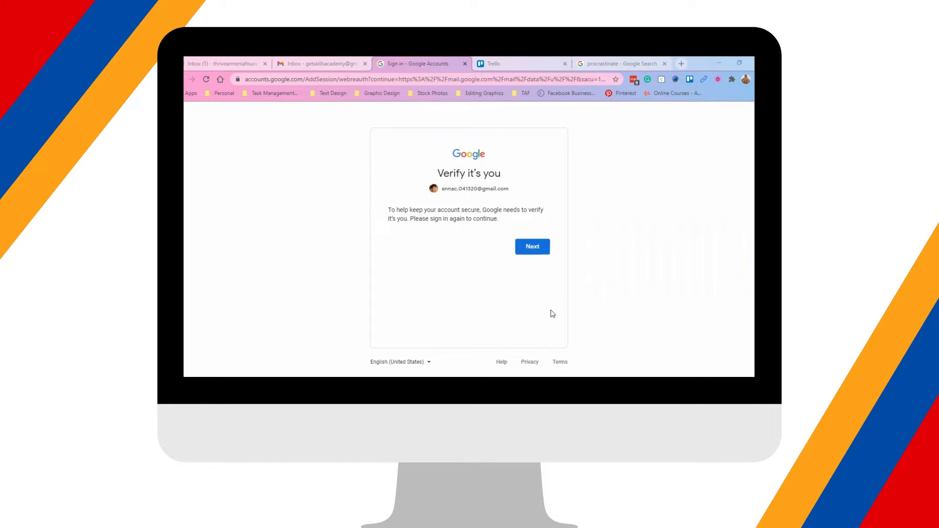
Continue past the Verify it's you page and re-enter the password to reach the inbox
{"action": "left_click", "coordinate": [532, 257]}
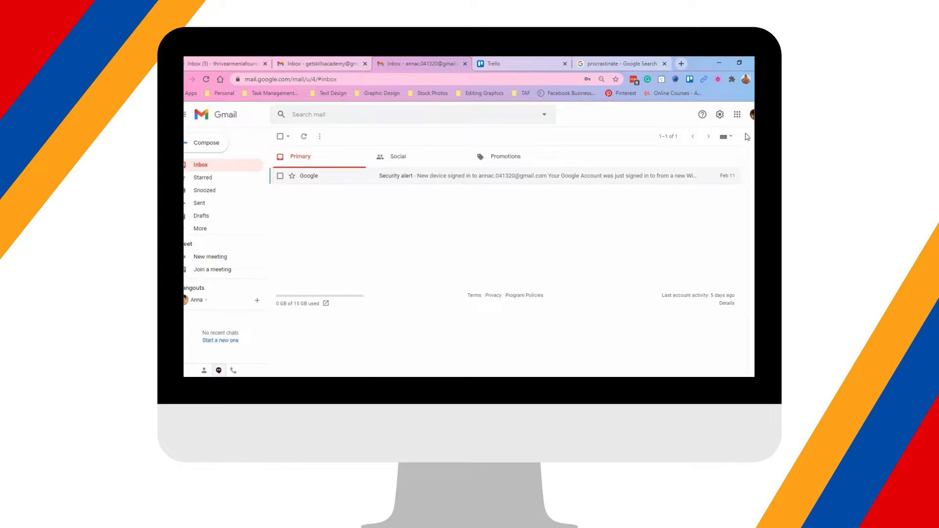
Open See all settings and highlight 'Check mail from other accounts' under Accounts and Import
{"action": "left_click", "coordinate": [720, 115]}
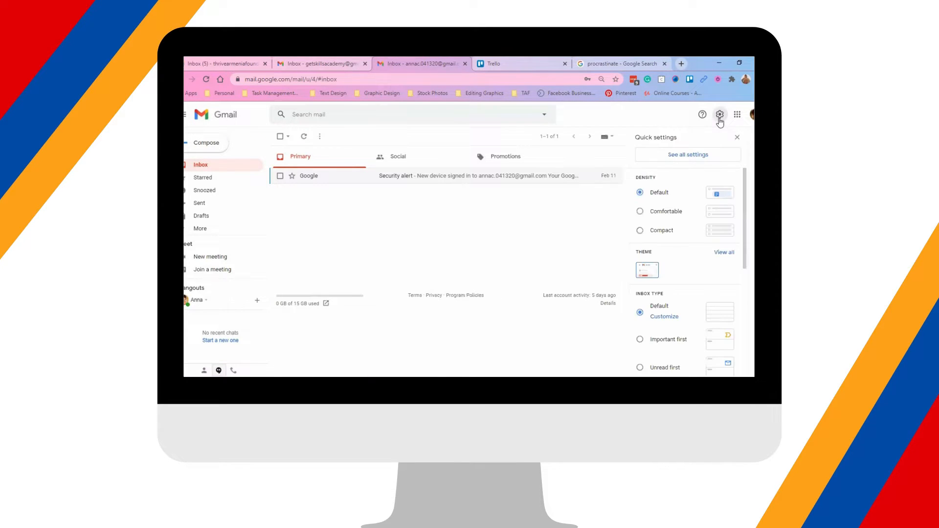
{"action": "left_click", "coordinate": [687, 160]}
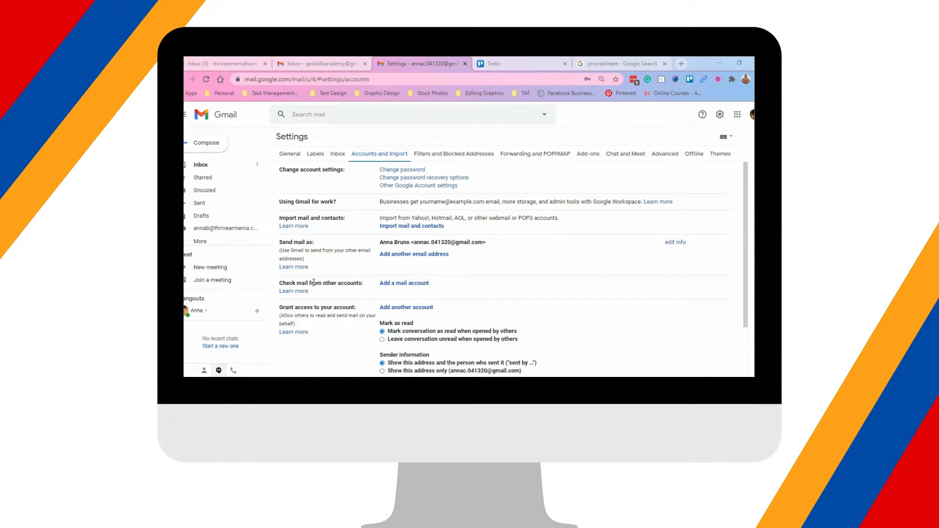
{"action": "triple_click", "coordinate": [279, 285]}
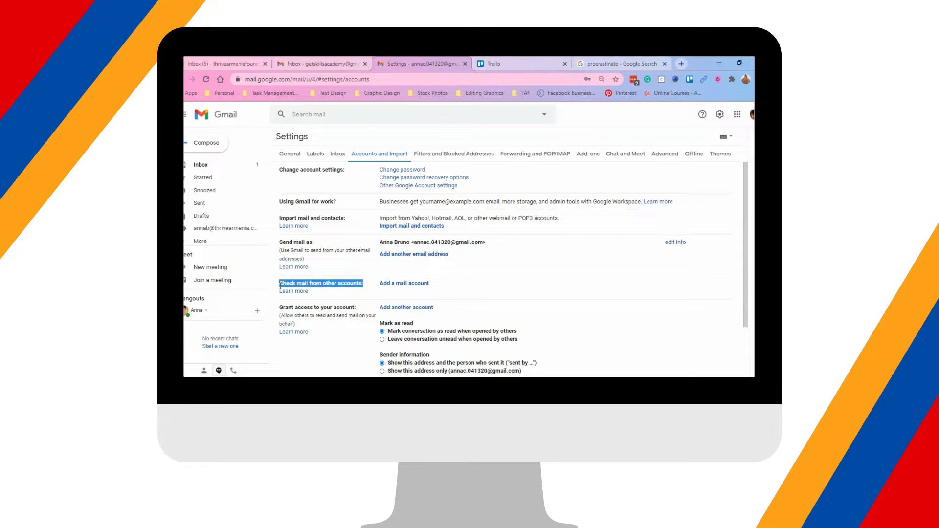
Start 'Add a mail account', pick the suggested thrivearmenia.com address, and continue
{"action": "left_click", "coordinate": [413, 289]}
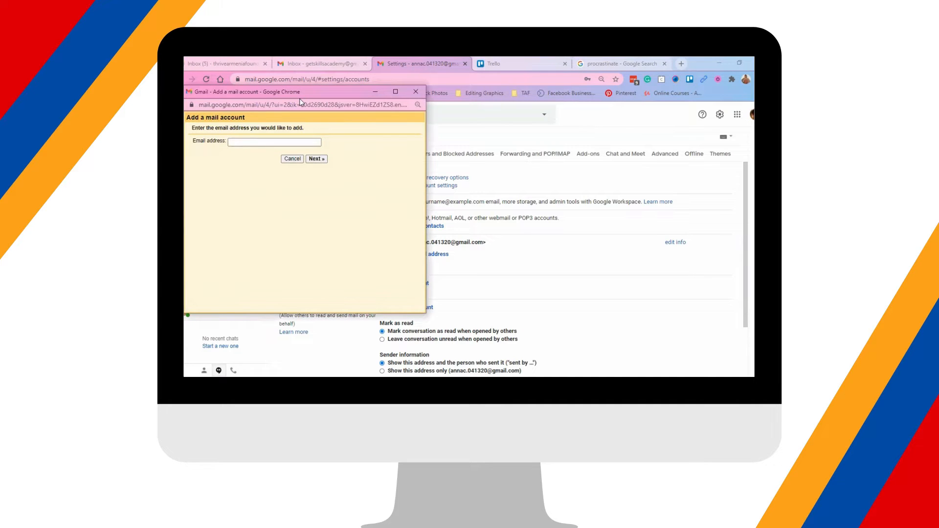
{"action": "left_click_drag", "start_coordinate": [299, 99], "coordinate": [304, 104]}
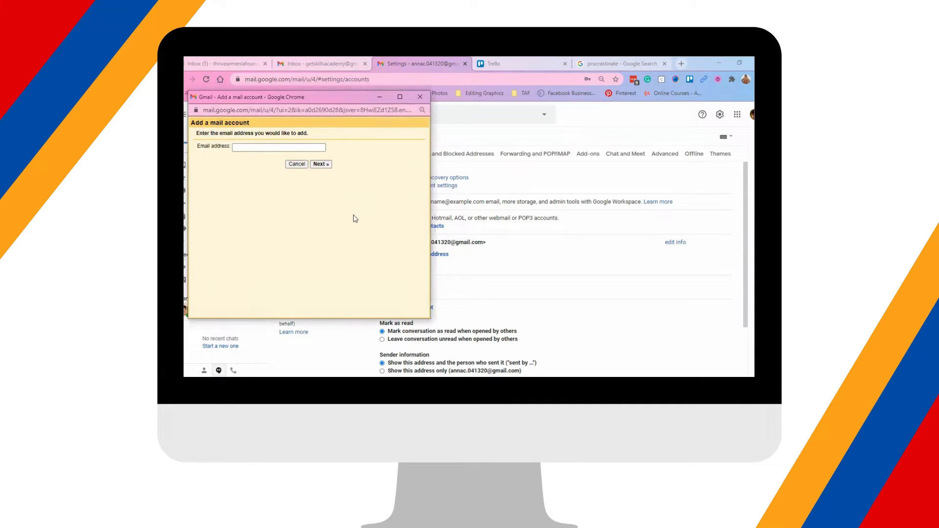
{"action": "left_click", "coordinate": [243, 149]}
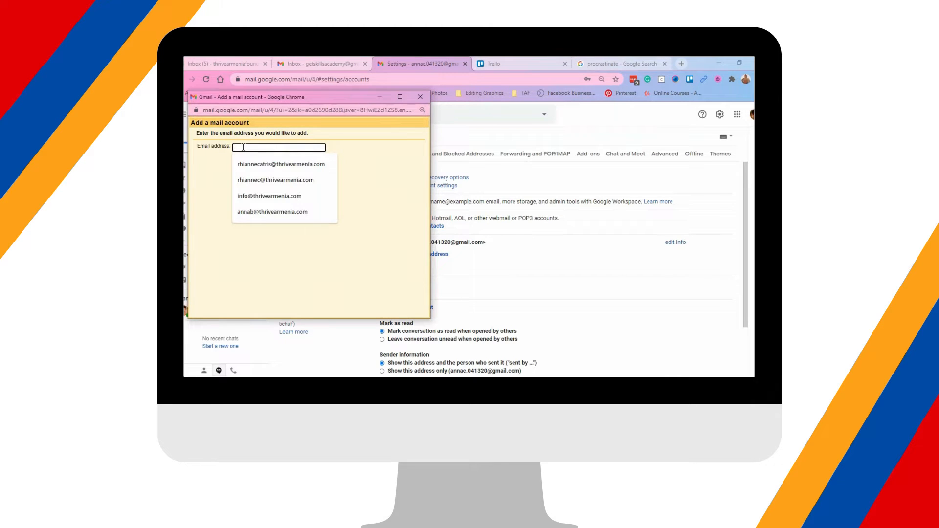
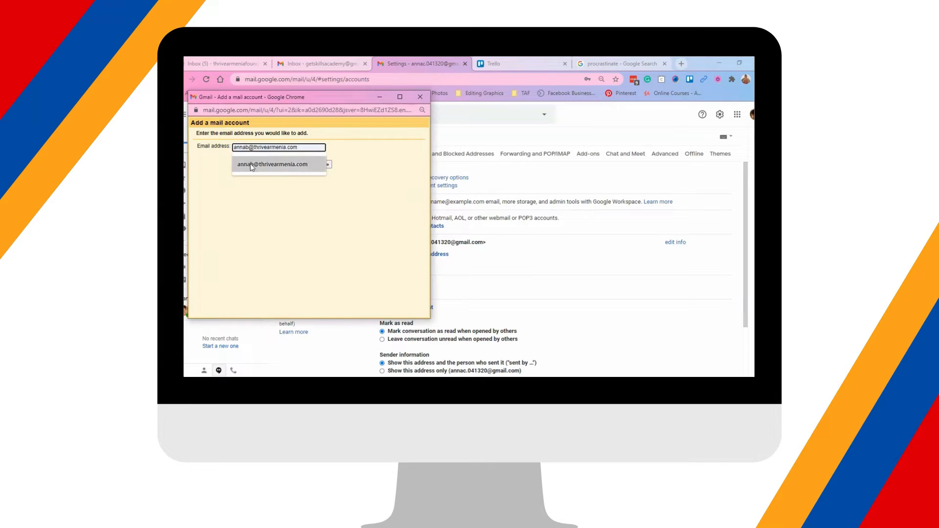
{"action": "left_click", "coordinate": [253, 167]}
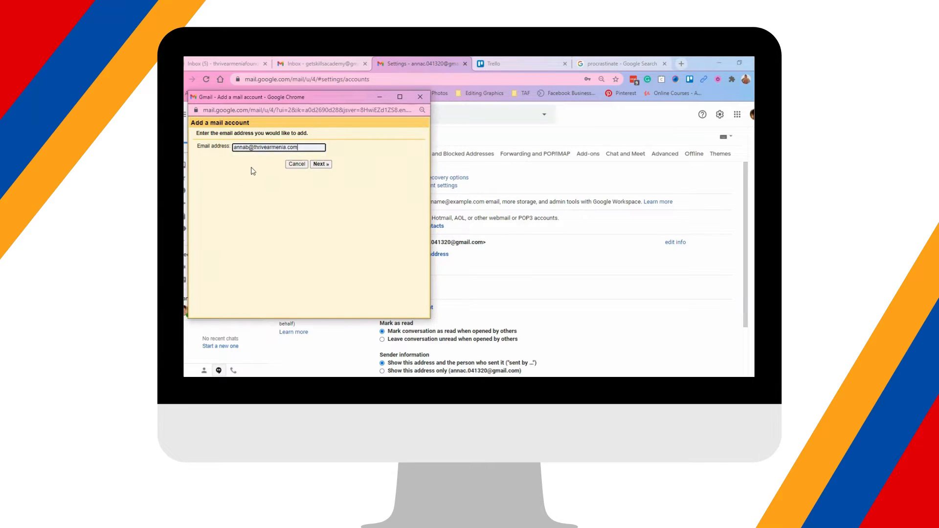
{"action": "left_click", "coordinate": [321, 164]}
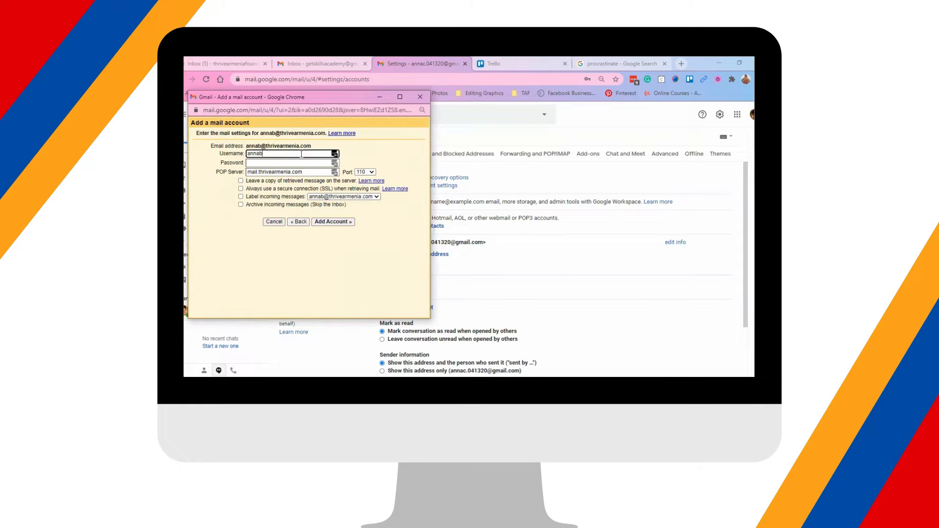
{"action": "type", "text": "@thrivearmenia.com"}
{"action": "left_click", "coordinate": [298, 163]}
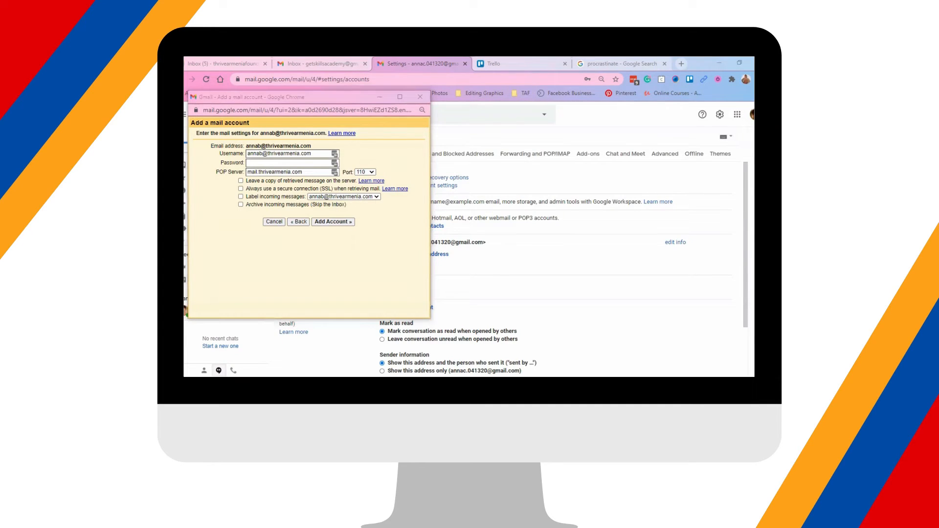
{"action": "left_click", "coordinate": [288, 163]}
{"action": "type", "text": "••"}
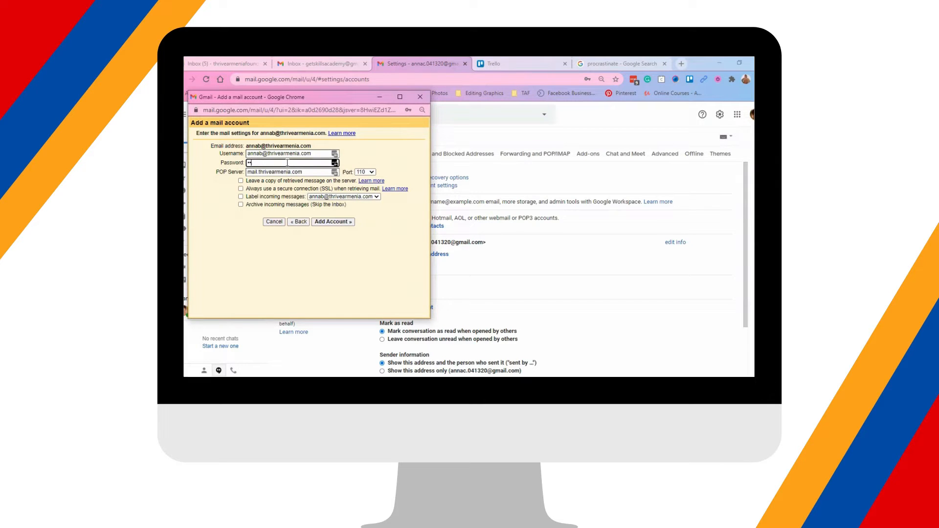
{"action": "type", "text": "••••"}
Set POP port 995 with SSL and labelled incoming messages, then add the account
{"action": "left_click", "coordinate": [365, 172]}
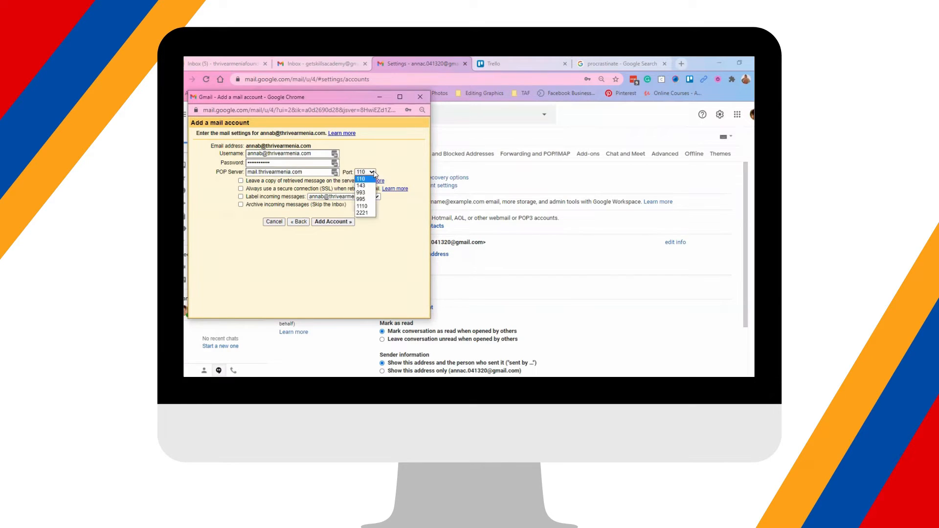
{"action": "left_click", "coordinate": [366, 200]}
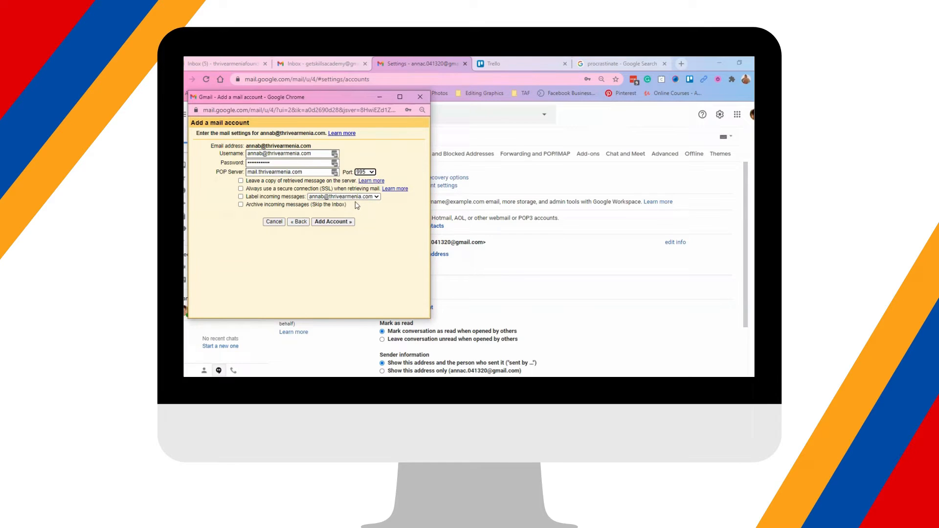
{"action": "left_click", "coordinate": [241, 189]}
{"action": "left_click", "coordinate": [241, 196]}
{"action": "left_click", "coordinate": [345, 221]}
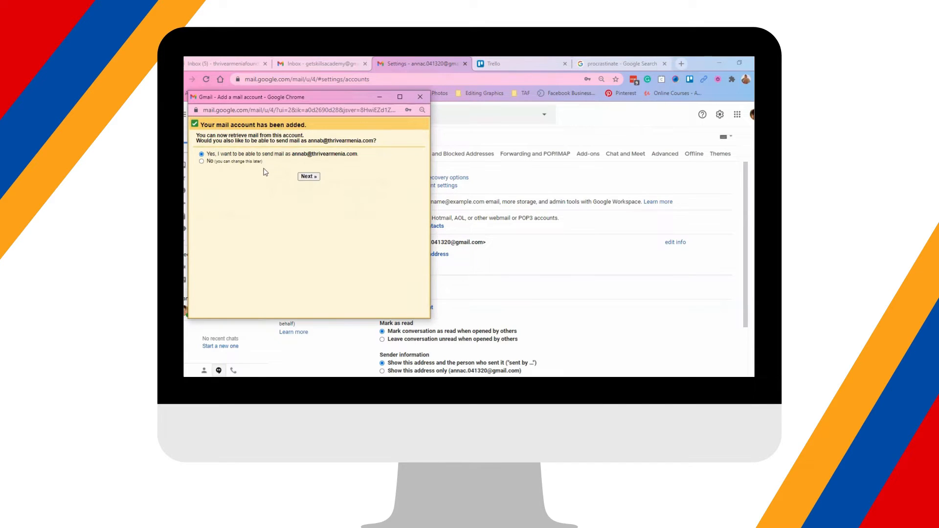
Enable sending as the thrivearmenia.com address with SMTP username, password and port 465
{"action": "left_click", "coordinate": [310, 178]}
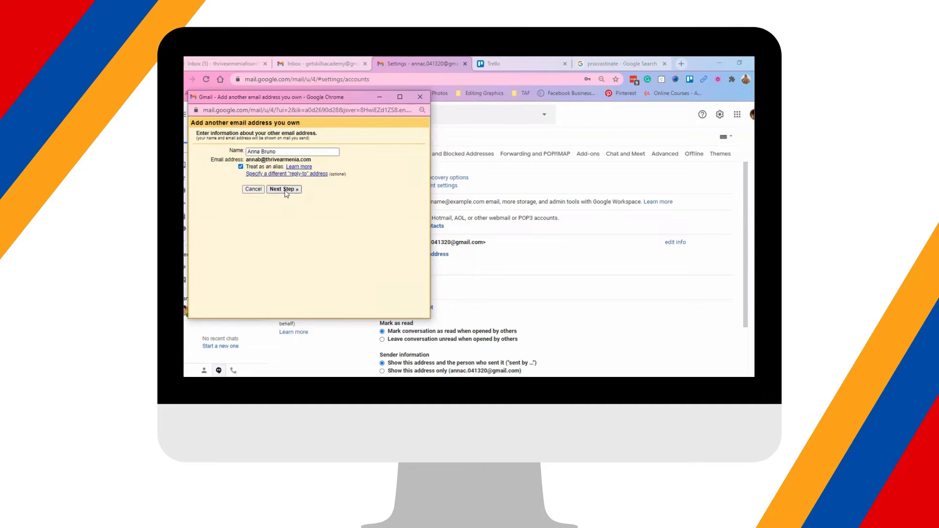
{"action": "left_click", "coordinate": [283, 189]}
{"action": "left_click", "coordinate": [285, 167]}
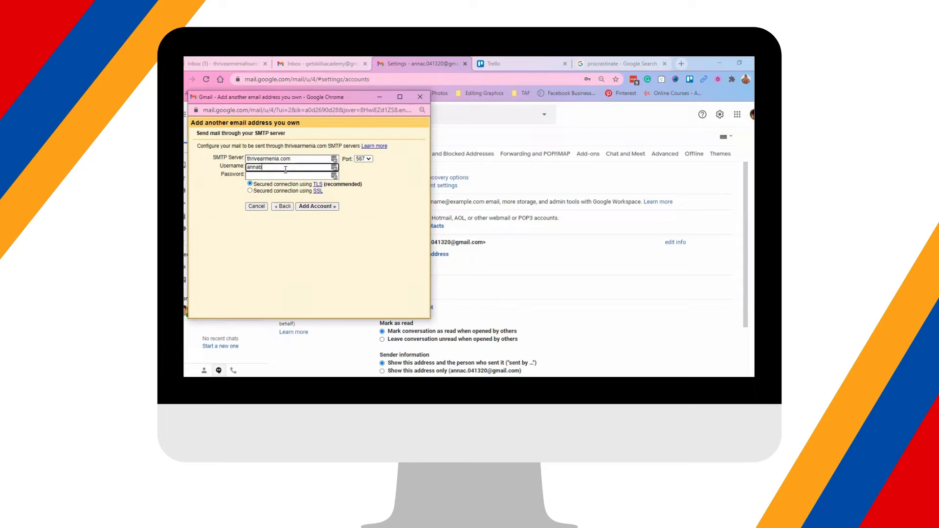
{"action": "type", "text": "@thrivearmenia.com"}
{"action": "key", "text": "Tab"}
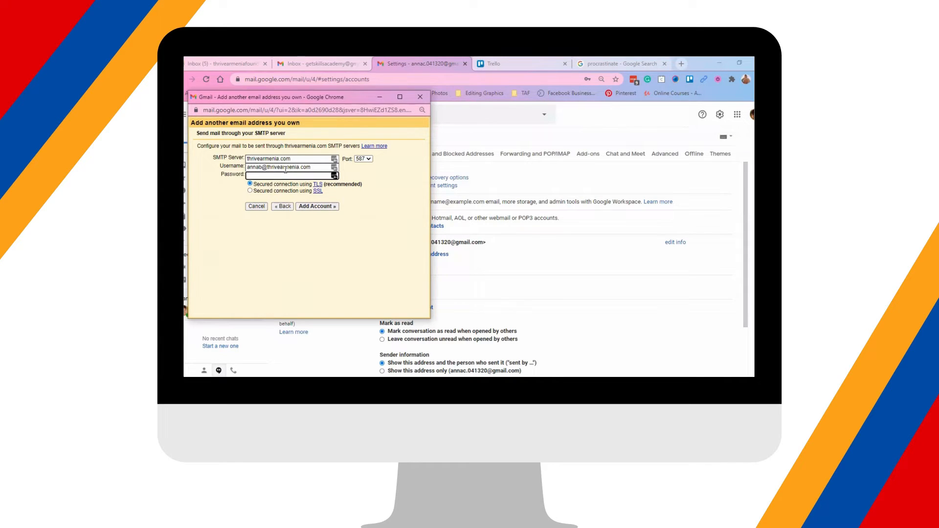
{"action": "type", "text": "•••••••"}
{"action": "left_click", "coordinate": [370, 162]}
{"action": "left_click", "coordinate": [364, 175]}
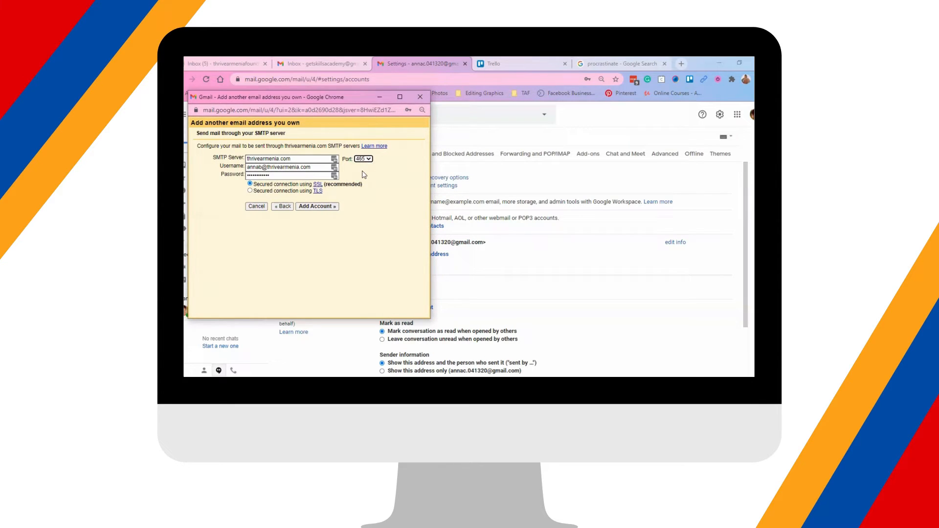
{"action": "left_click", "coordinate": [318, 207]}
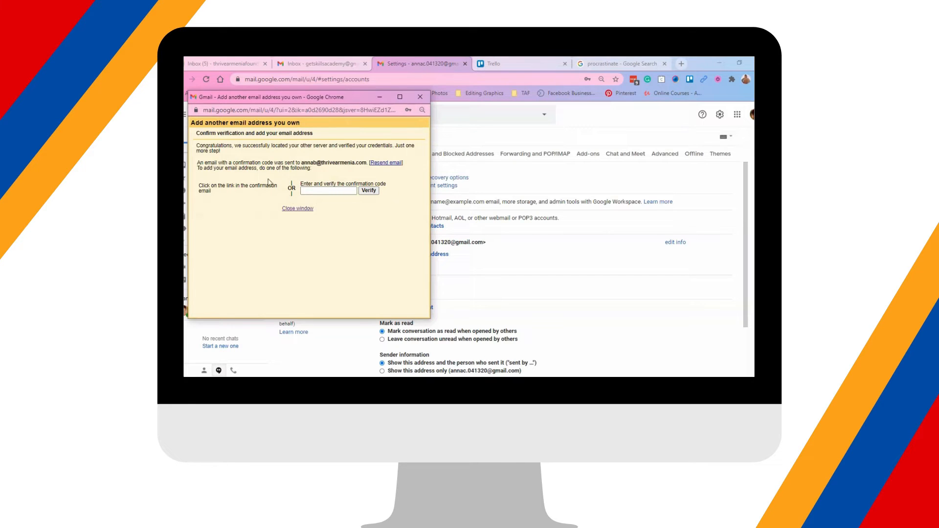
Close the confirmation-code window and return to the inbox to find the Gmail Confirmation email
{"action": "left_click", "coordinate": [303, 191]}
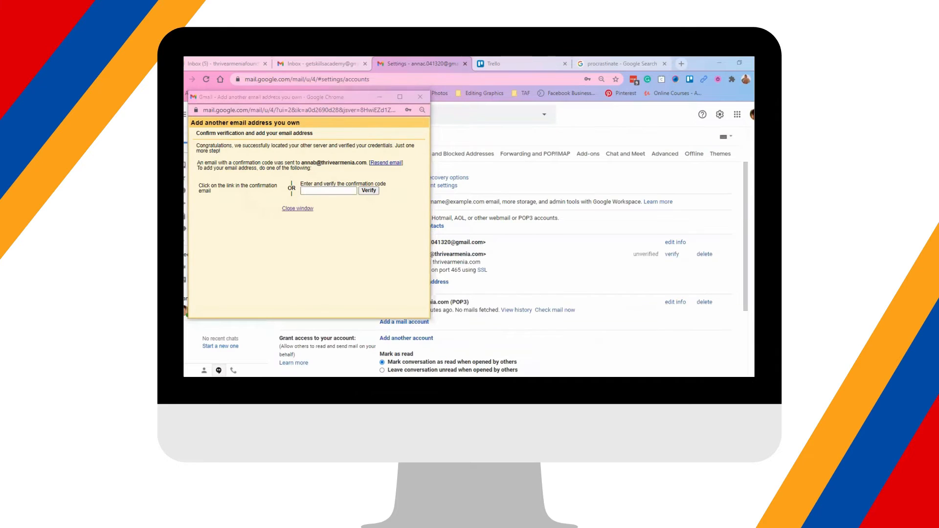
{"action": "left_click", "coordinate": [420, 97]}
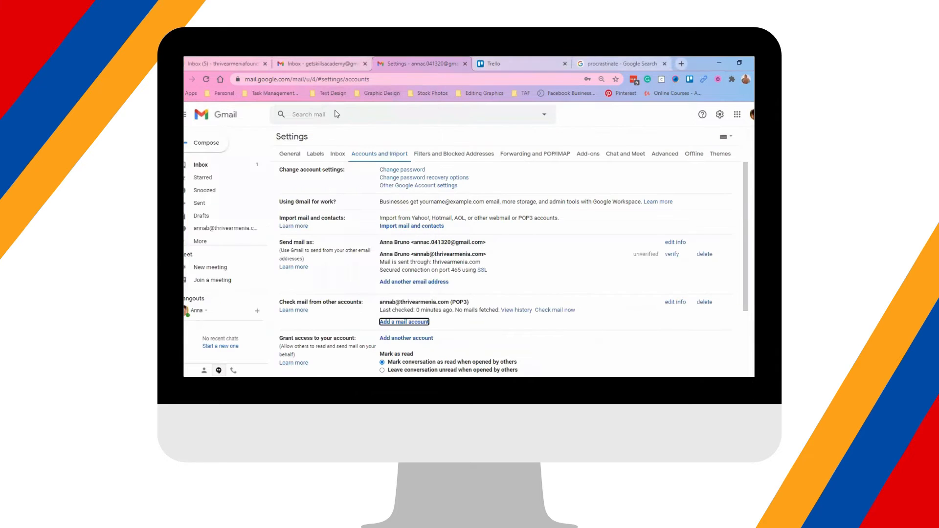
{"action": "left_click", "coordinate": [199, 166]}
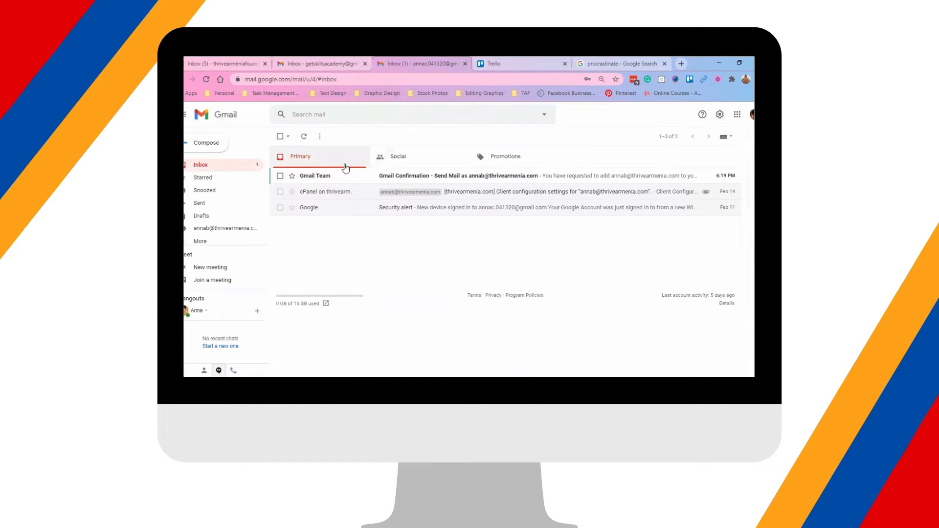
Read the cPanel client configuration email and return to the inbox
{"action": "left_click", "coordinate": [501, 193]}
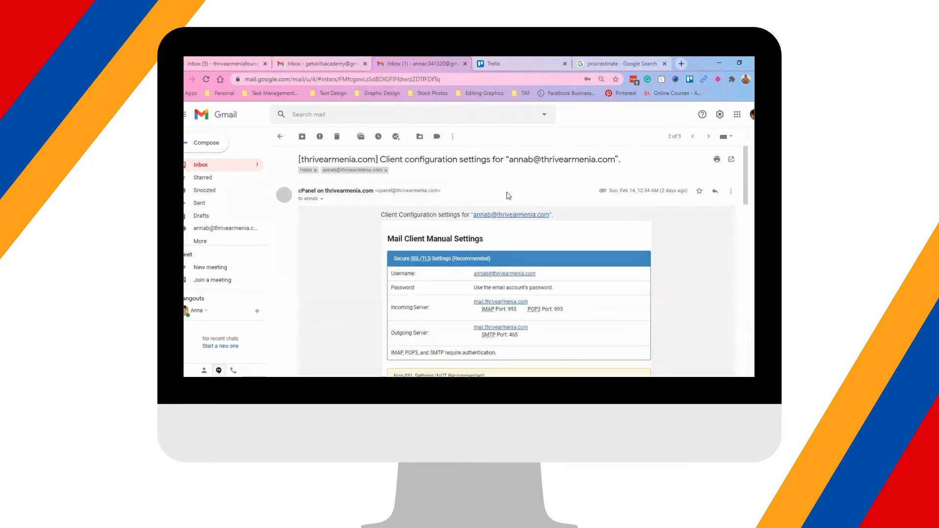
{"action": "scroll", "coordinate": [531, 235], "scroll_direction": "down", "scroll_amount": 3}
{"action": "scroll", "coordinate": [533, 238], "scroll_direction": "up", "scroll_amount": 3}
{"action": "left_click_drag", "start_coordinate": [378, 159], "coordinate": [537, 169]}
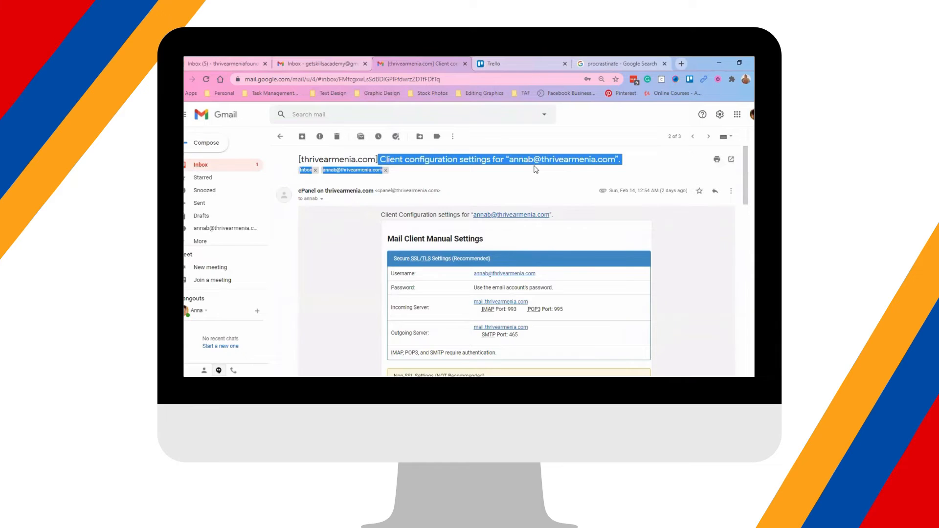
{"action": "left_click", "coordinate": [518, 178]}
{"action": "left_click", "coordinate": [279, 138]}
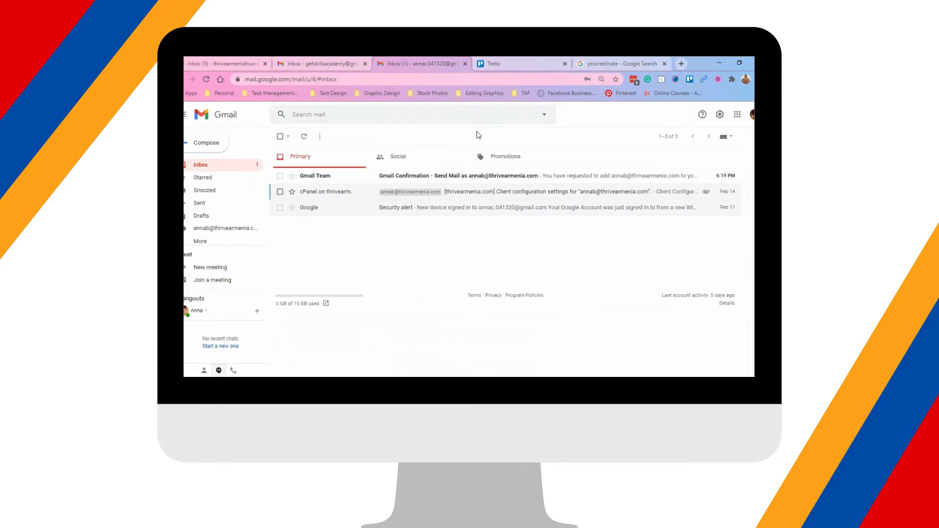
Check the Gmail Confirmation email, trash it, and refresh the inbox for new mail
{"action": "left_click", "coordinate": [469, 178]}
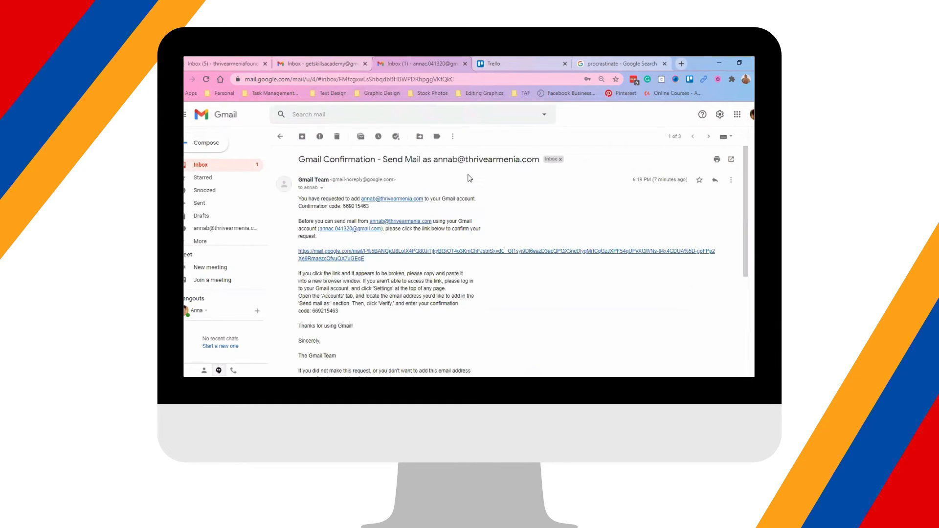
{"action": "left_click", "coordinate": [280, 138]}
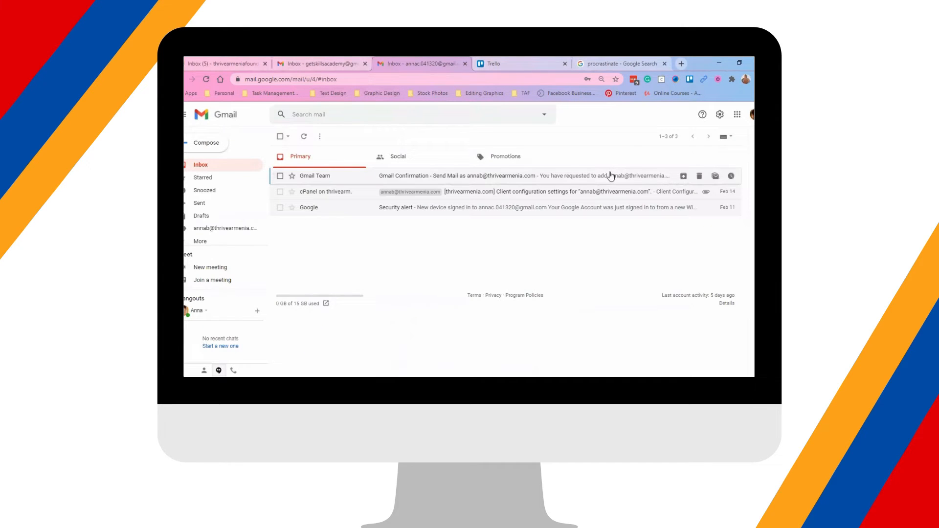
{"action": "left_click", "coordinate": [335, 137]}
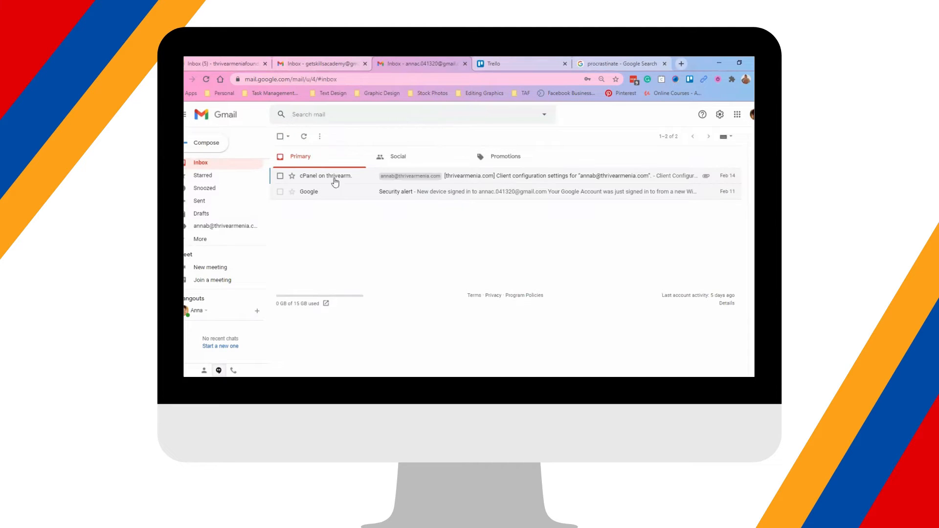
{"action": "left_click", "coordinate": [304, 137]}
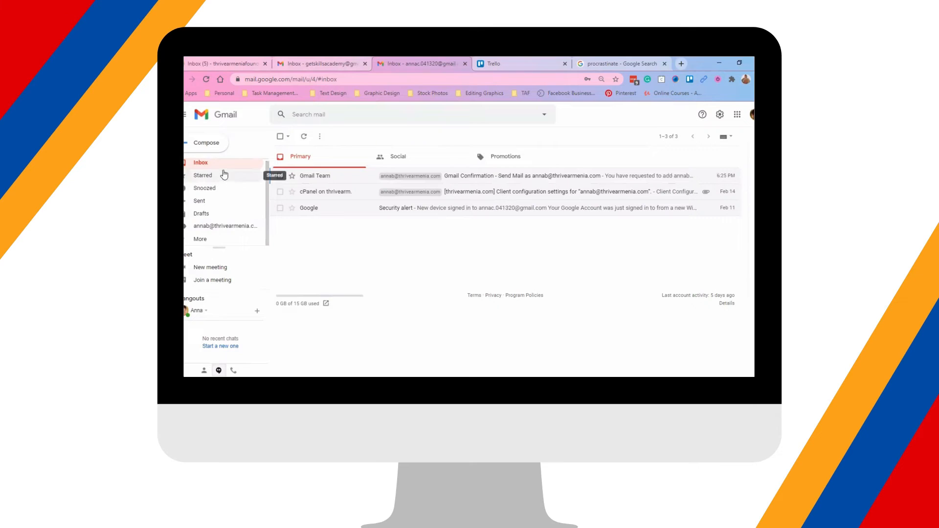
View the mail filed under the thrivearmenia.com account label
{"action": "left_click", "coordinate": [195, 239]}
{"action": "scroll", "coordinate": [230, 188], "scroll_direction": "down", "scroll_amount": 2}
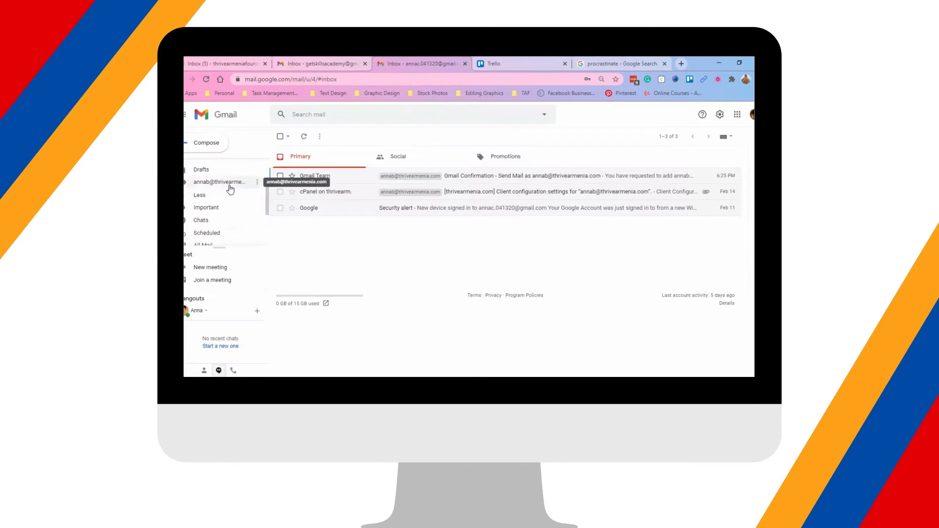
{"action": "left_click", "coordinate": [238, 183]}
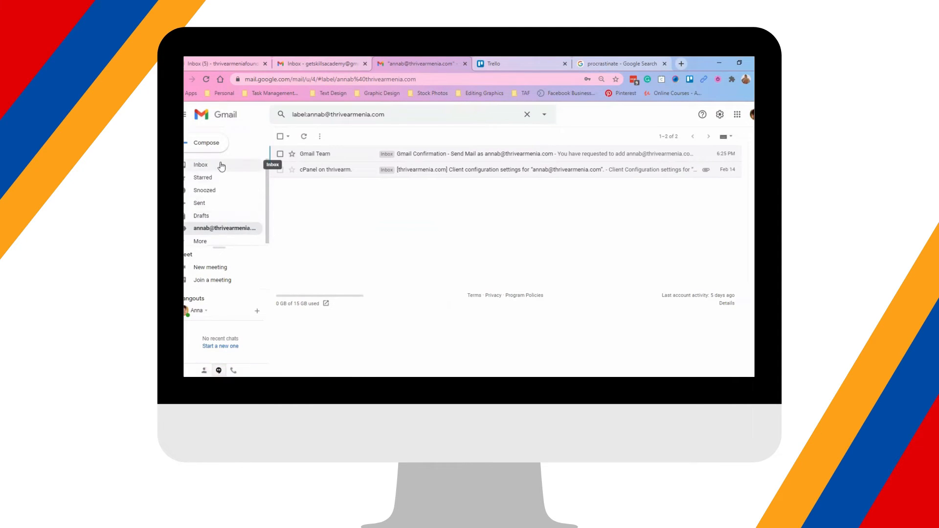
Return to the inbox and open the full Settings page
{"action": "left_click", "coordinate": [242, 165]}
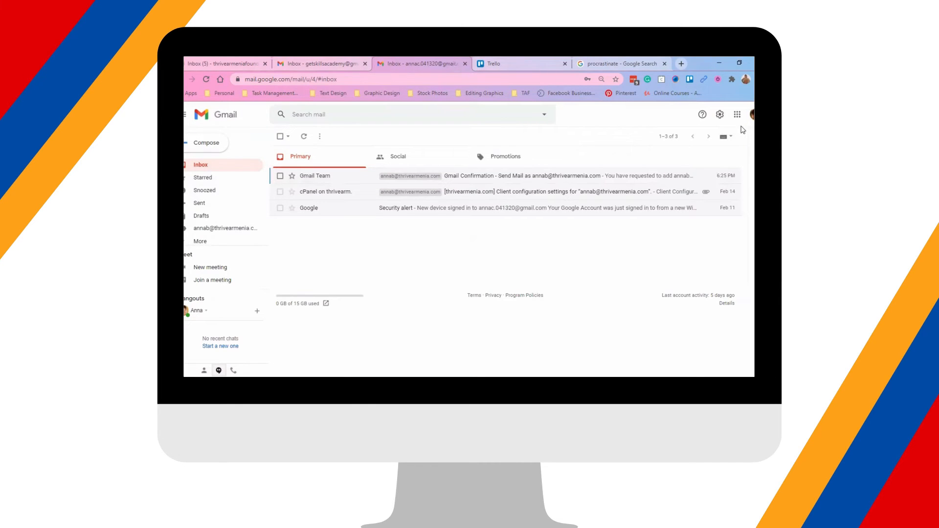
{"action": "left_click", "coordinate": [720, 115]}
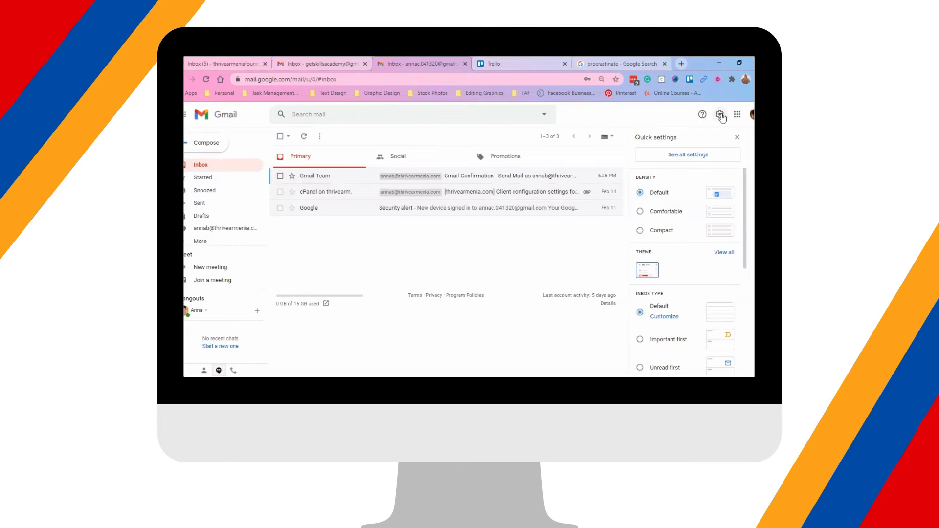
{"action": "left_click", "coordinate": [713, 156]}
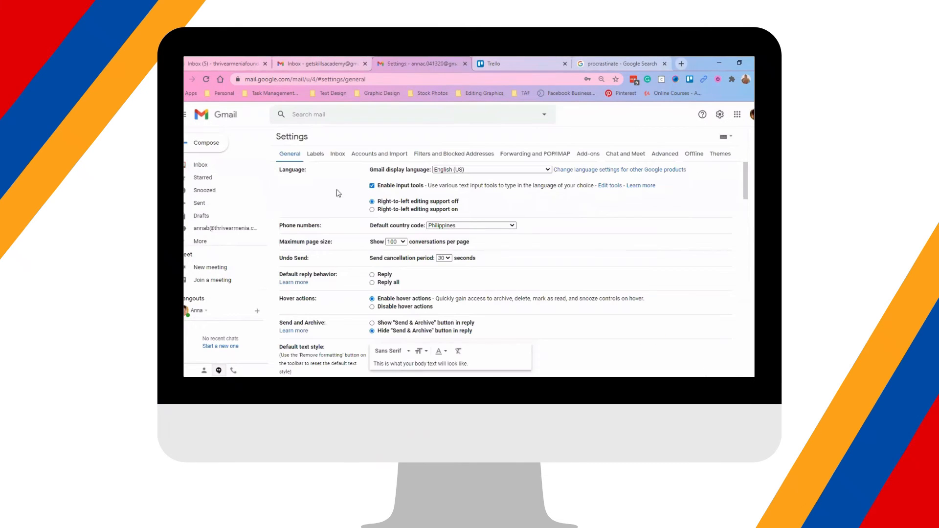
Show the Send mail as section on the Accounts and Import tab
{"action": "left_click", "coordinate": [373, 155]}
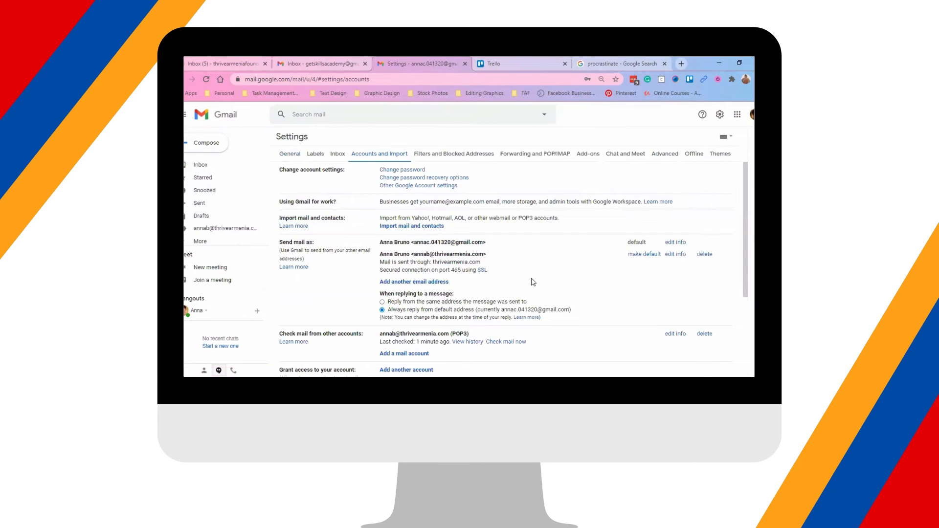
{"action": "scroll", "coordinate": [533, 282], "scroll_direction": "down", "scroll_amount": 1}
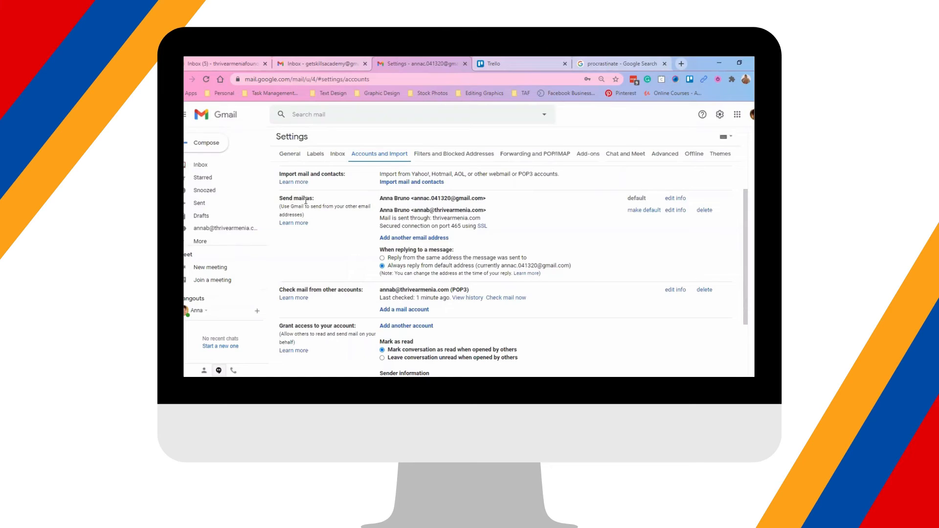
Make the thrivearmenia.com address the default send-as address
{"action": "left_click", "coordinate": [632, 210]}
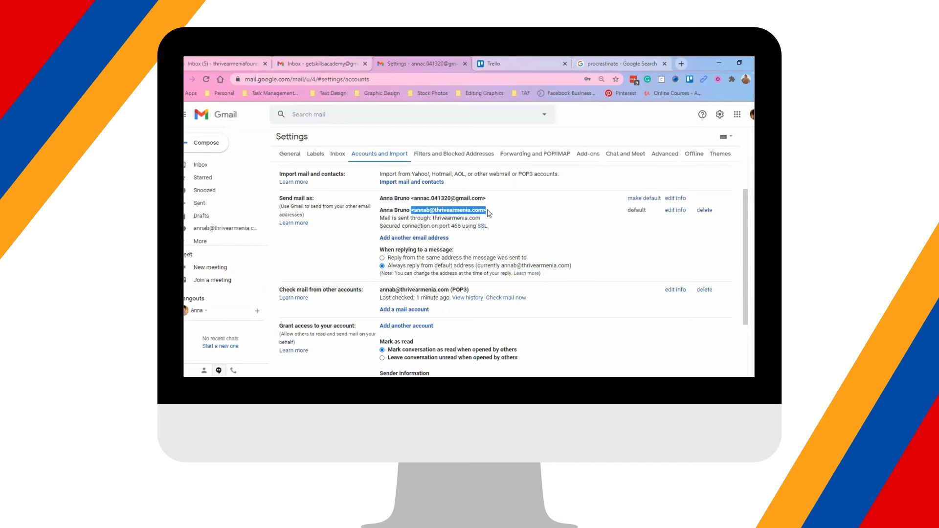
{"action": "left_click", "coordinate": [489, 213]}
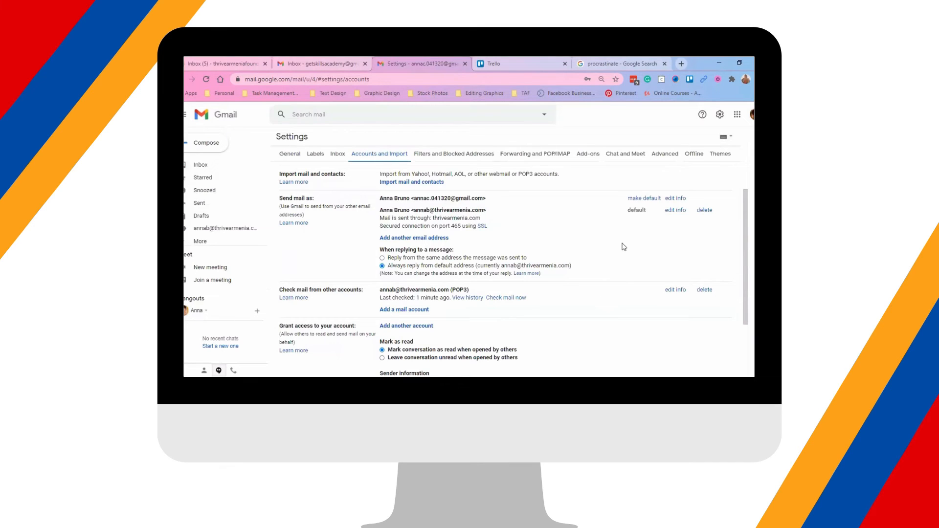
{"action": "left_click_drag", "start_coordinate": [380, 218], "coordinate": [509, 214]}
{"action": "left_click", "coordinate": [505, 221]}
Compare the two send-as addresses, then start a new message to check its sender
{"action": "left_click_drag", "start_coordinate": [411, 210], "coordinate": [489, 214]}
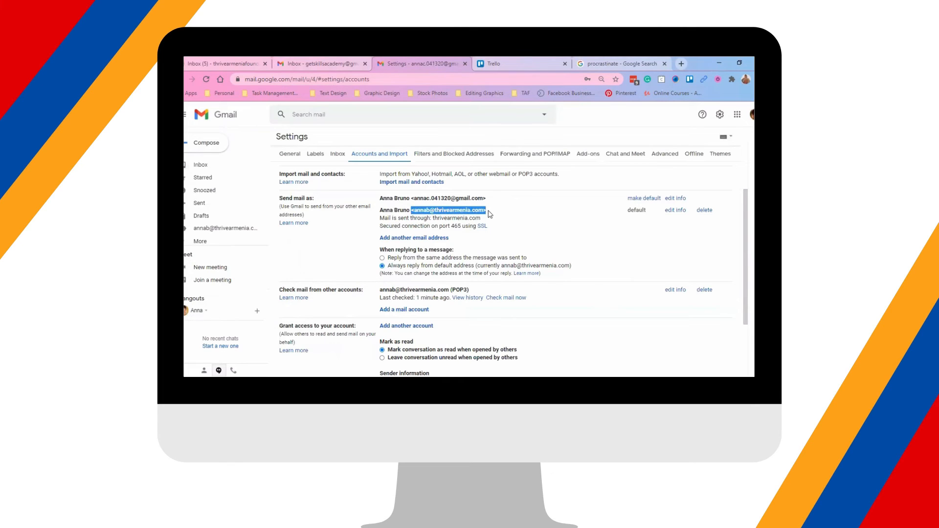
{"action": "left_click", "coordinate": [536, 218]}
{"action": "mouse_move", "coordinate": [486, 198]}
{"action": "left_mouse_down"}
{"action": "mouse_move", "coordinate": [409, 204]}
{"action": "mouse_move", "coordinate": [490, 212]}
{"action": "left_mouse_up"}
{"action": "left_click", "coordinate": [492, 212]}
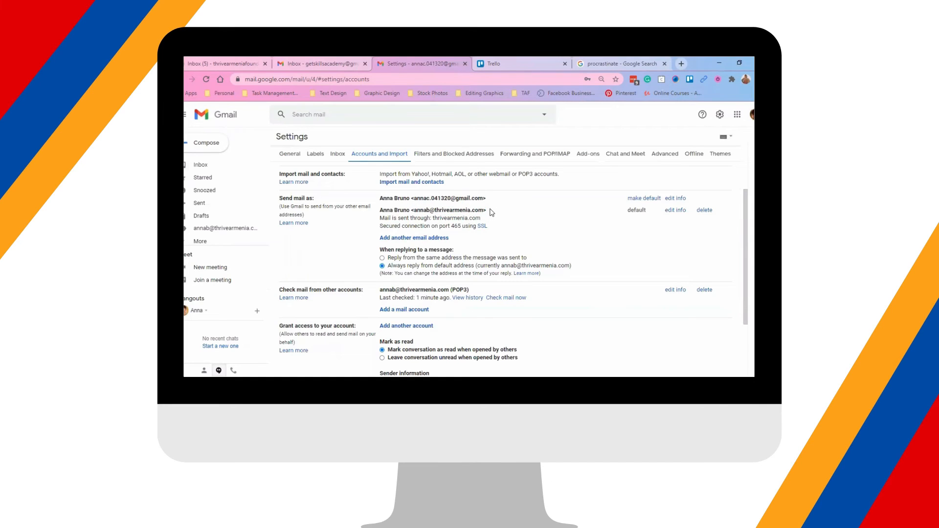
{"action": "left_click_drag", "start_coordinate": [487, 211], "coordinate": [411, 211]}
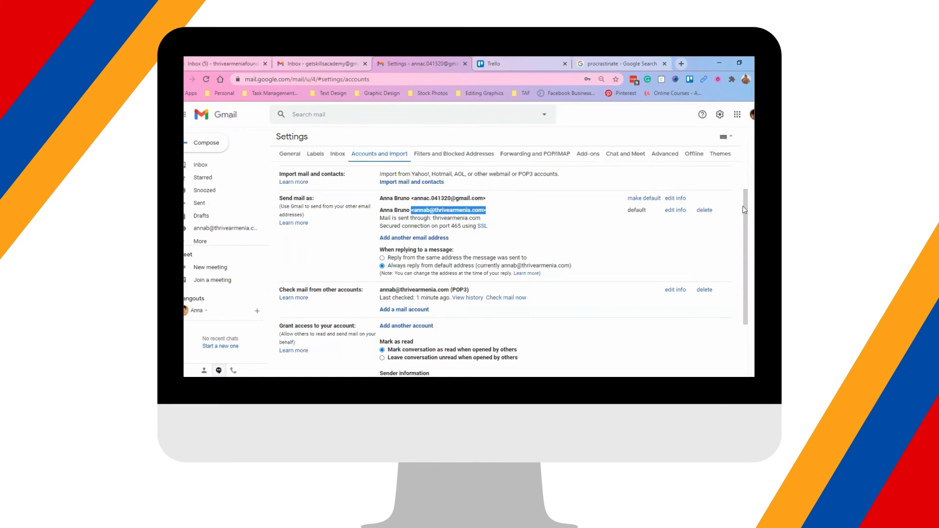
{"action": "key", "text": "c"}
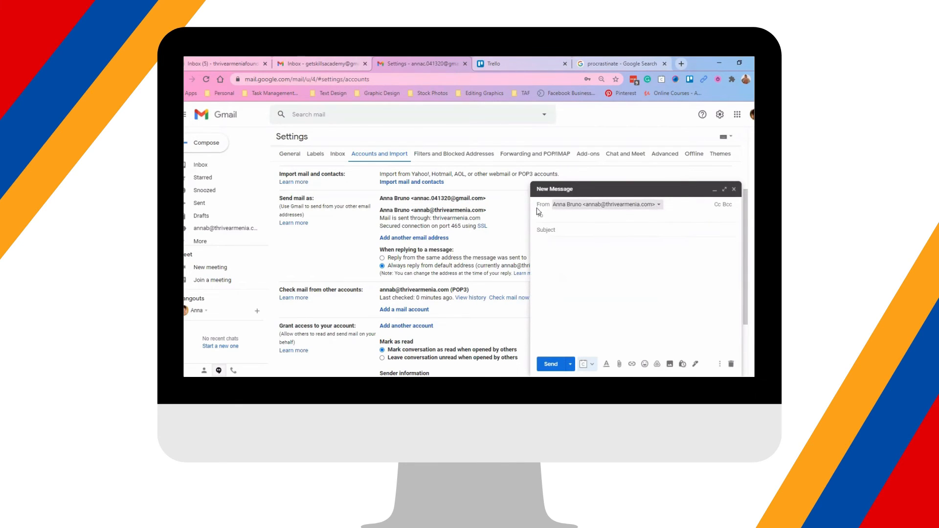
Switch the draft's sender to the personal Gmail address, then return to the inbox, leaving it as a draft
{"action": "left_click", "coordinate": [646, 208]}
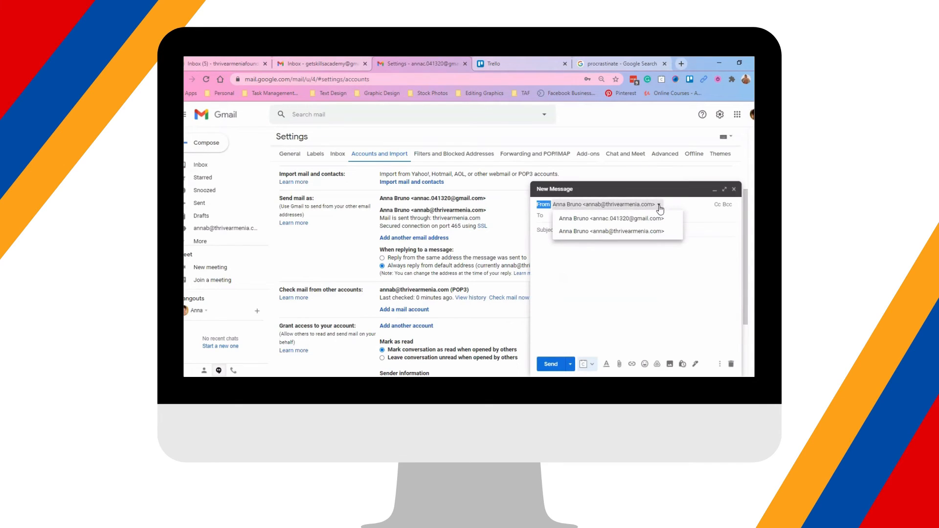
{"action": "left_click", "coordinate": [634, 234]}
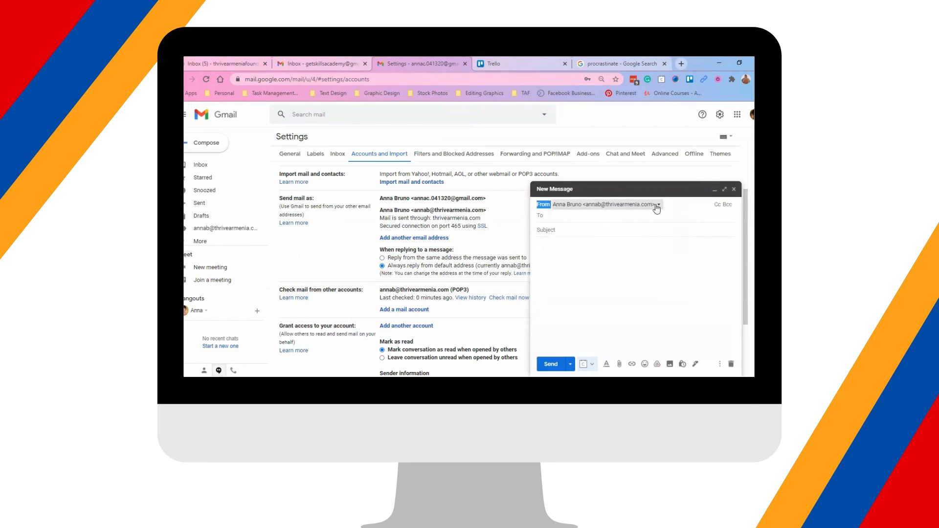
{"action": "left_click", "coordinate": [658, 206]}
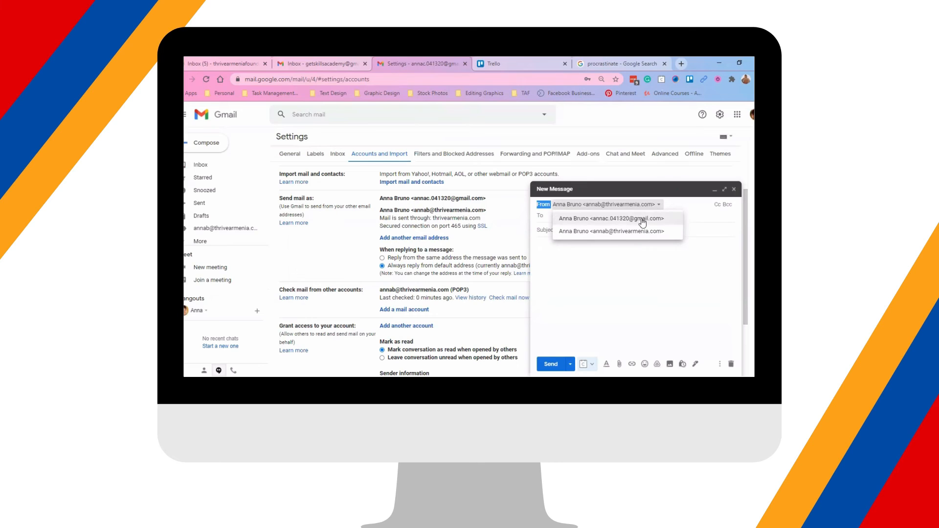
{"action": "left_click", "coordinate": [642, 221]}
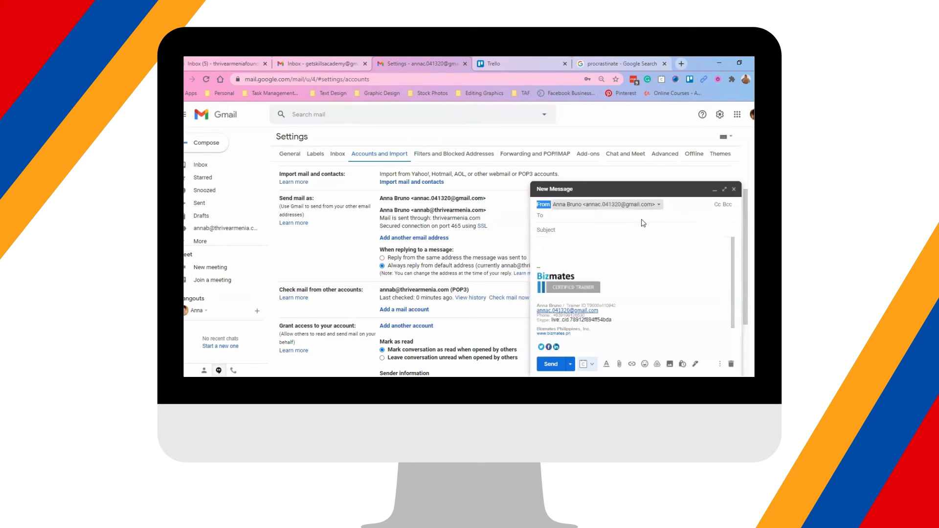
{"action": "left_click", "coordinate": [657, 209]}
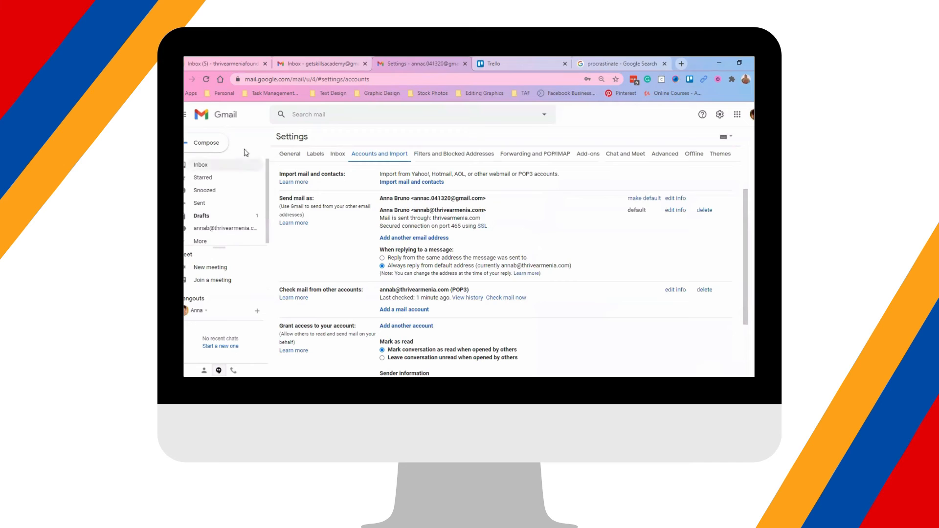
{"action": "left_click", "coordinate": [205, 167]}
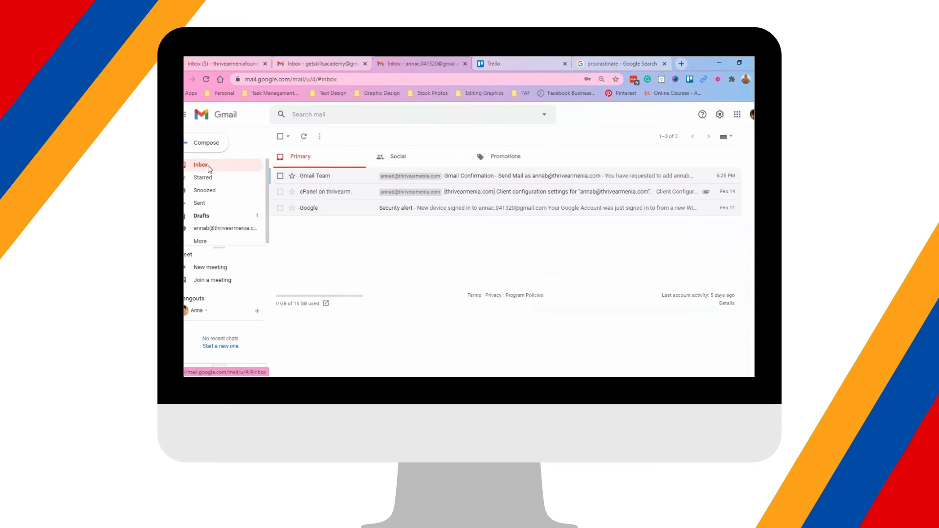
Start a new message from the personal Gmail address and begin addressing it to the domain address
{"action": "left_click", "coordinate": [202, 145]}
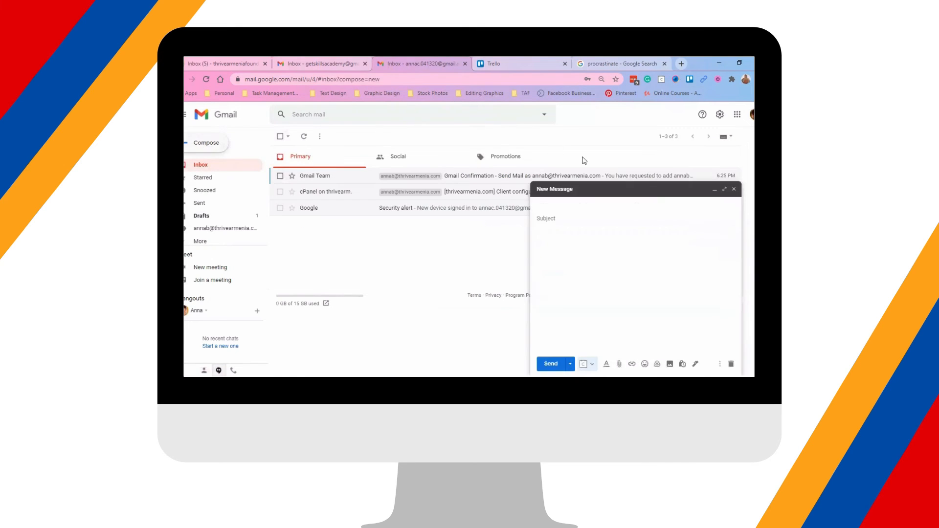
{"action": "left_click", "coordinate": [658, 205]}
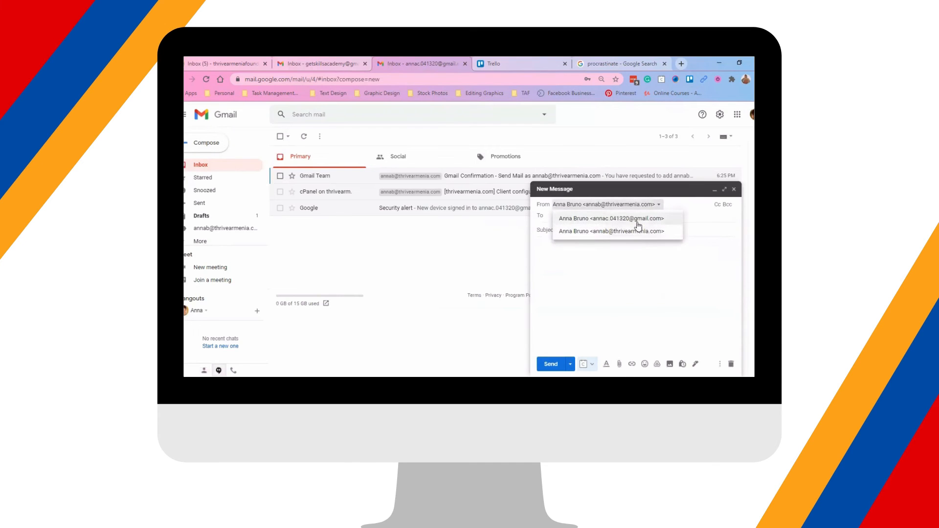
{"action": "left_click", "coordinate": [631, 220]}
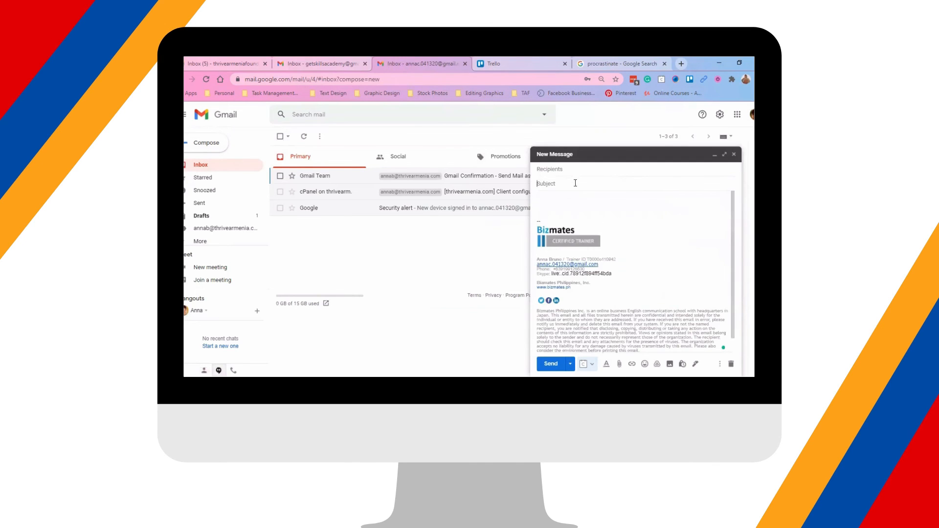
{"action": "left_click", "coordinate": [597, 175]}
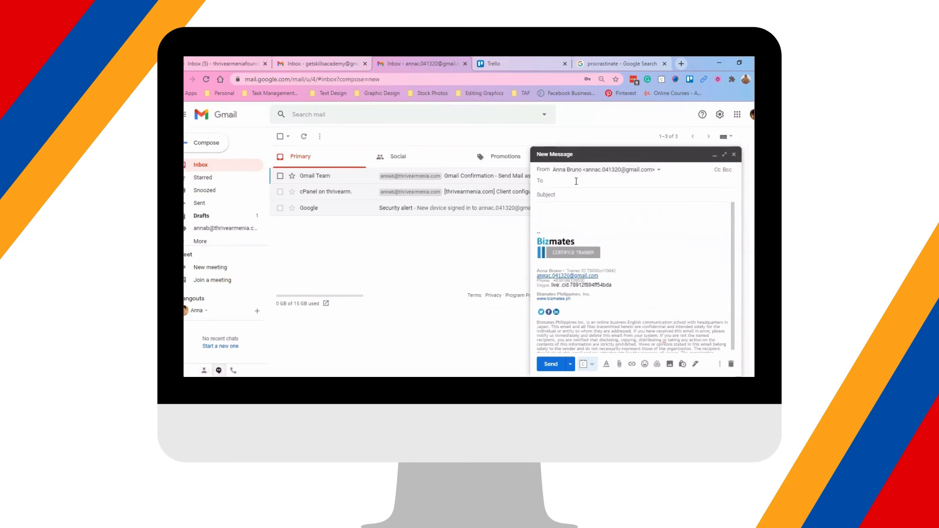
{"action": "type", "text": "an"}
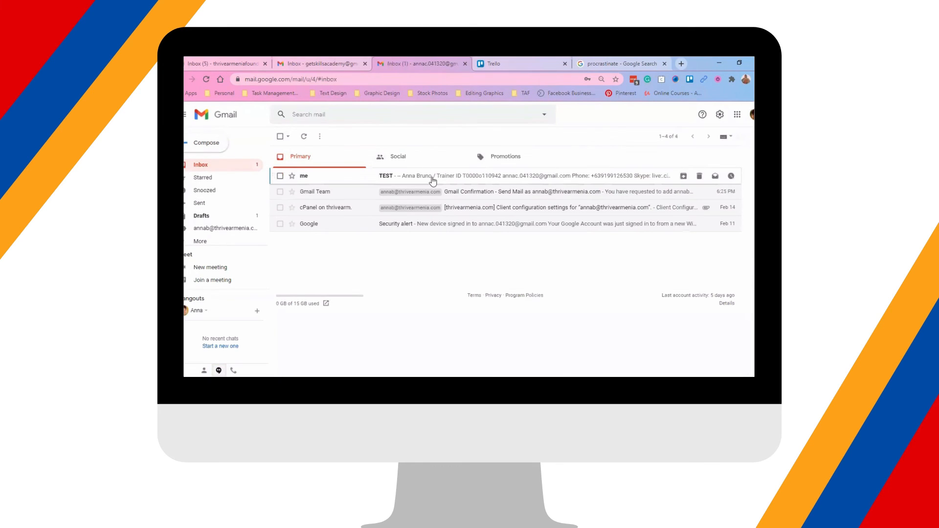
Open the TEST email and check its sender details
{"action": "left_click", "coordinate": [433, 180]}
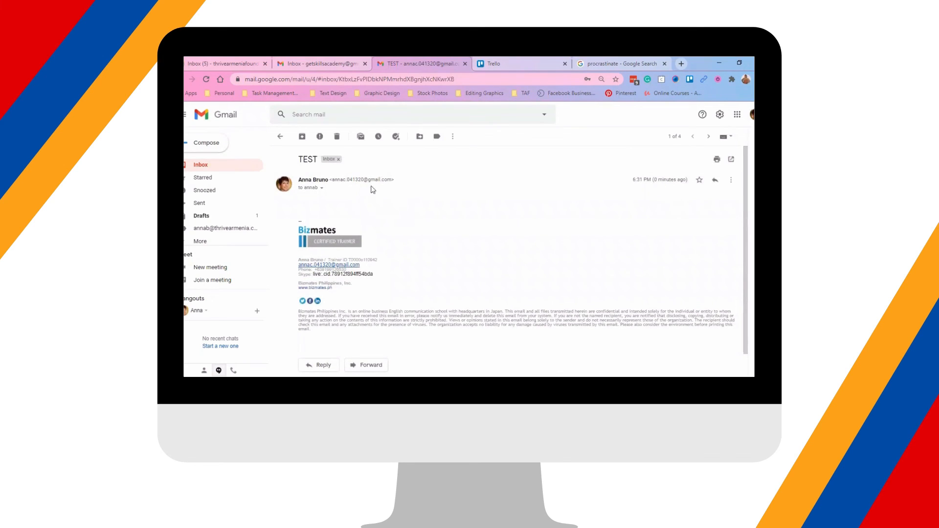
{"action": "left_click", "coordinate": [321, 189]}
{"action": "left_click", "coordinate": [321, 189]}
{"action": "scroll", "coordinate": [319, 342], "scroll_direction": "down", "scroll_amount": 1}
Reply 'test reply' from the thrivearmenia.com address, send it, and return to the inbox
{"action": "left_click", "coordinate": [318, 347]}
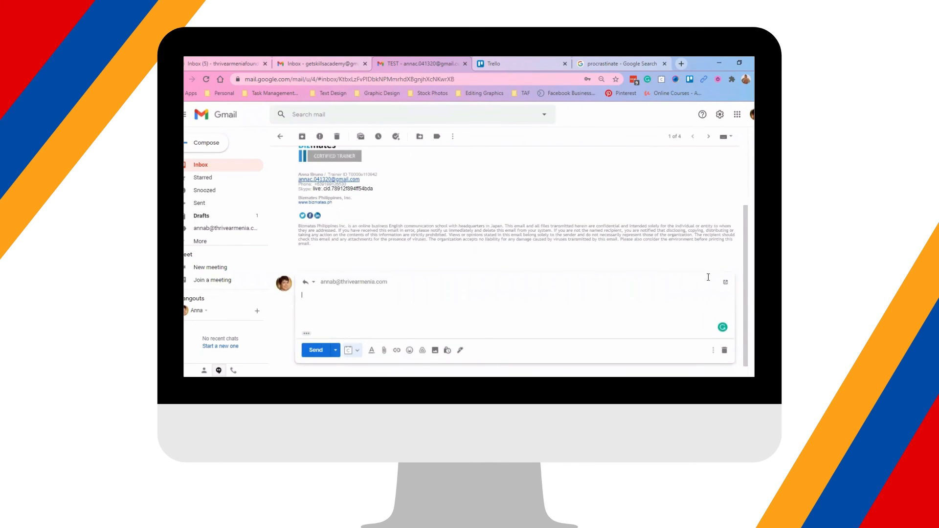
{"action": "left_click", "coordinate": [382, 282]}
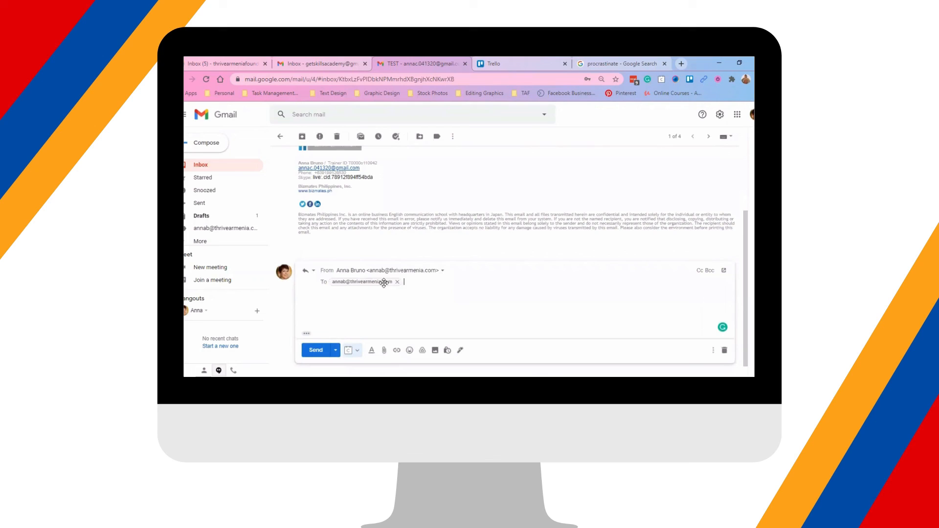
{"action": "left_click", "coordinate": [442, 271]}
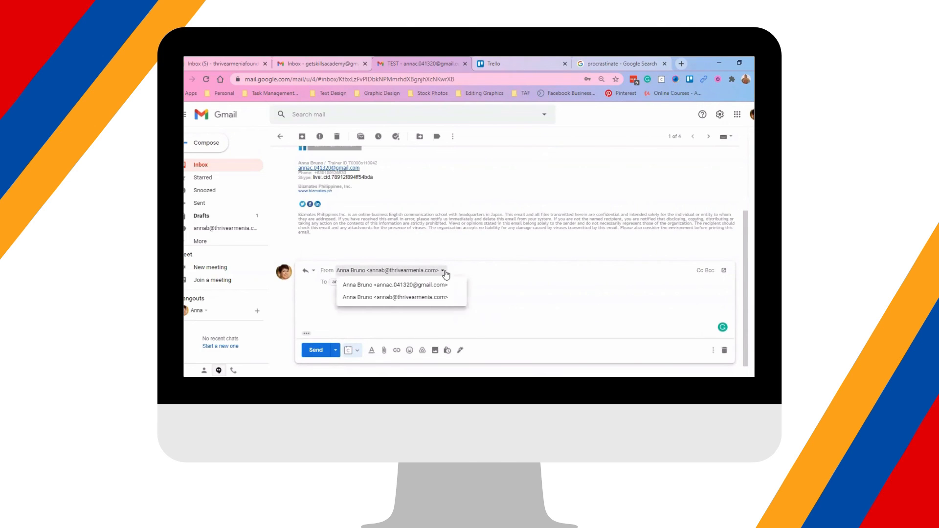
{"action": "left_click", "coordinate": [422, 300]}
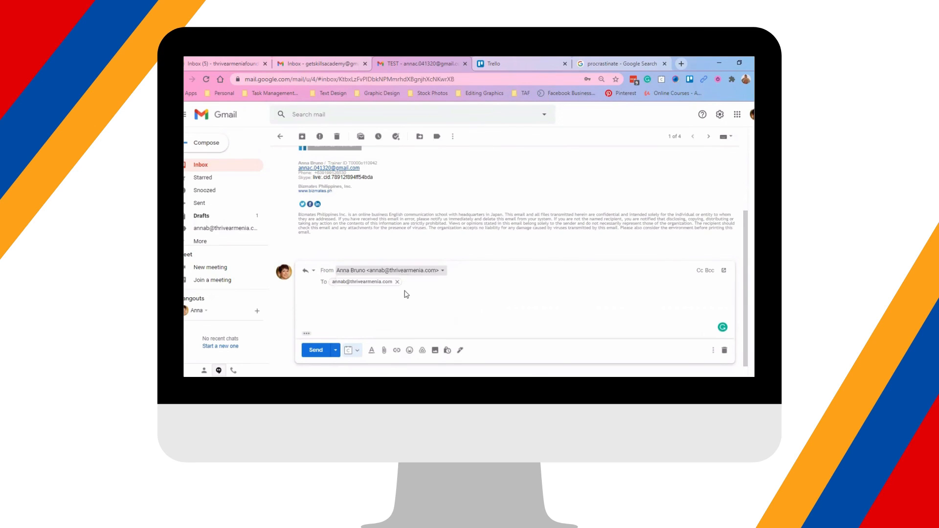
{"action": "left_click", "coordinate": [387, 305]}
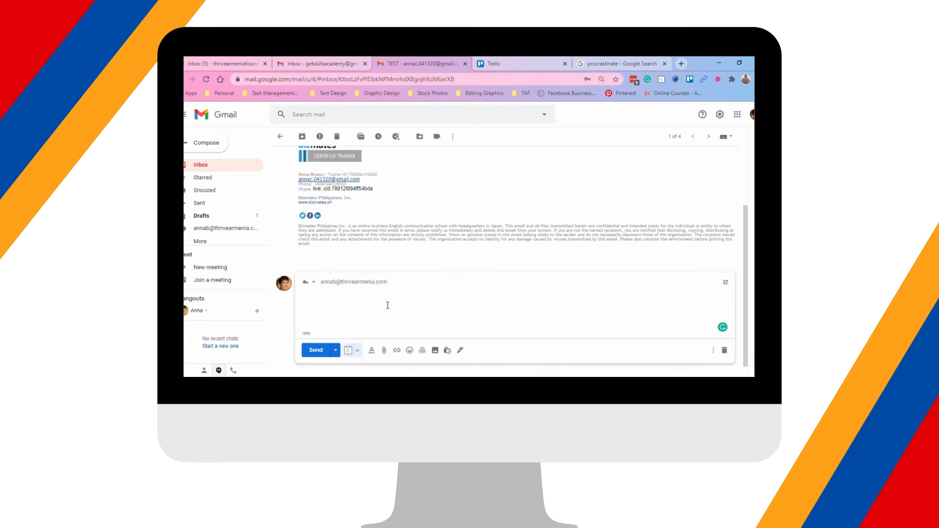
{"action": "type", "text": "test reply"}
{"action": "left_click", "coordinate": [310, 350]}
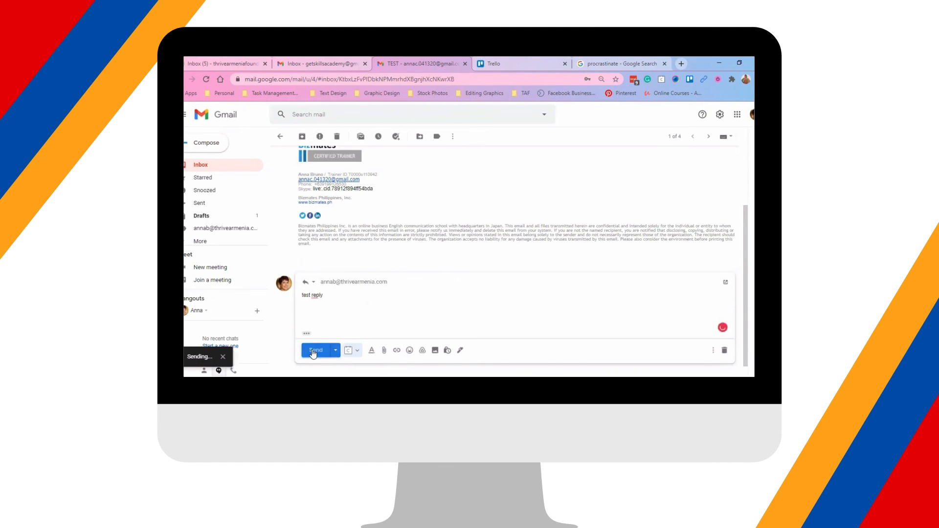
{"action": "left_click", "coordinate": [226, 170]}
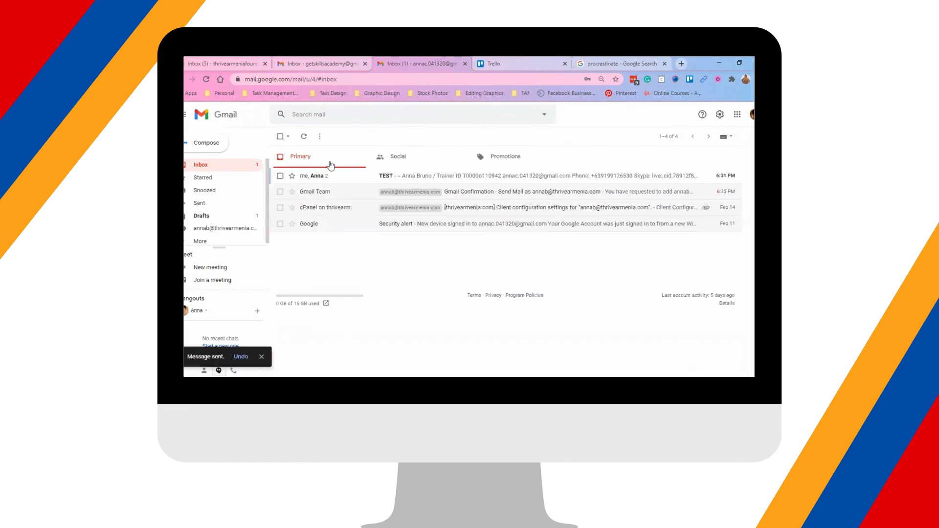
{"action": "left_click", "coordinate": [435, 177]}
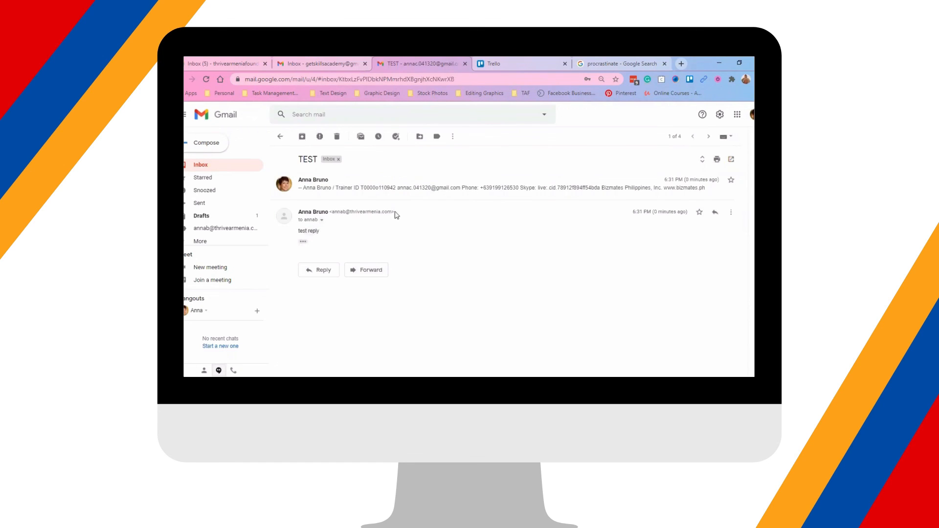
{"action": "left_click", "coordinate": [322, 221]}
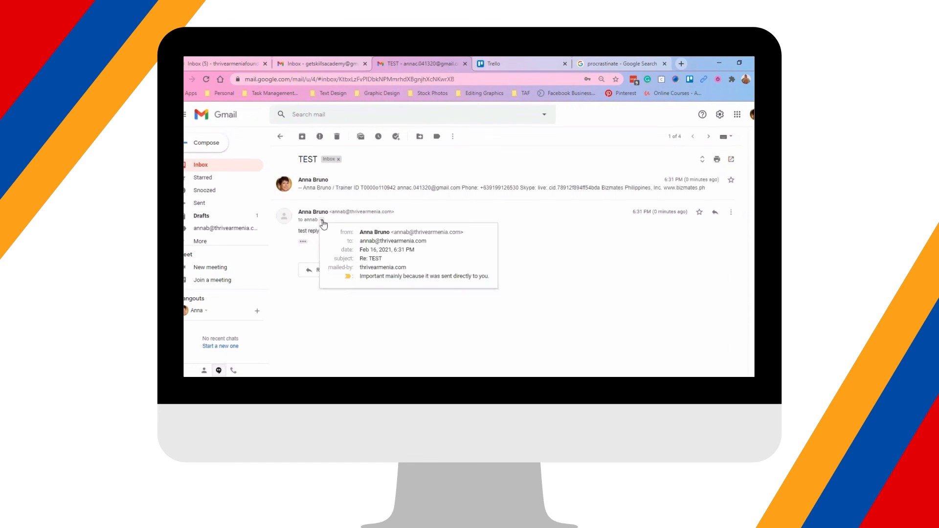
{"action": "left_click", "coordinate": [537, 233]}
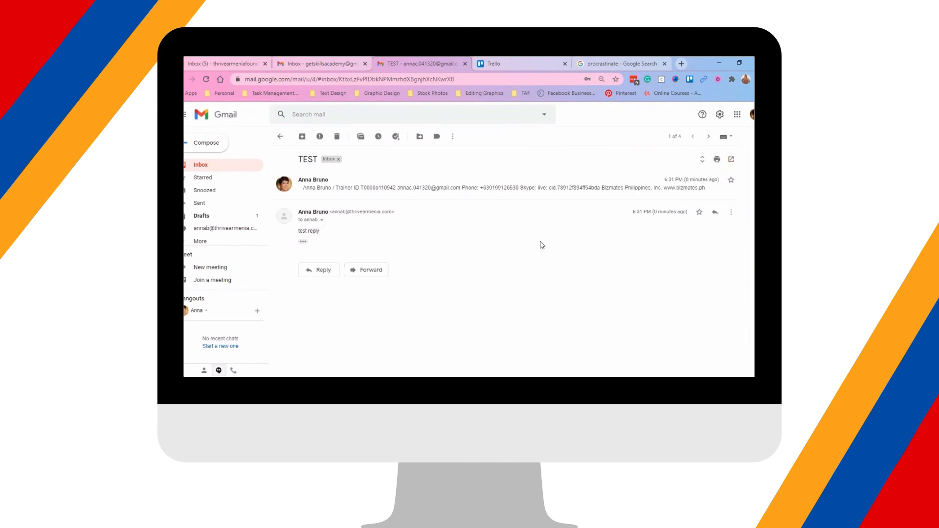
{"action": "left_click", "coordinate": [215, 168]}
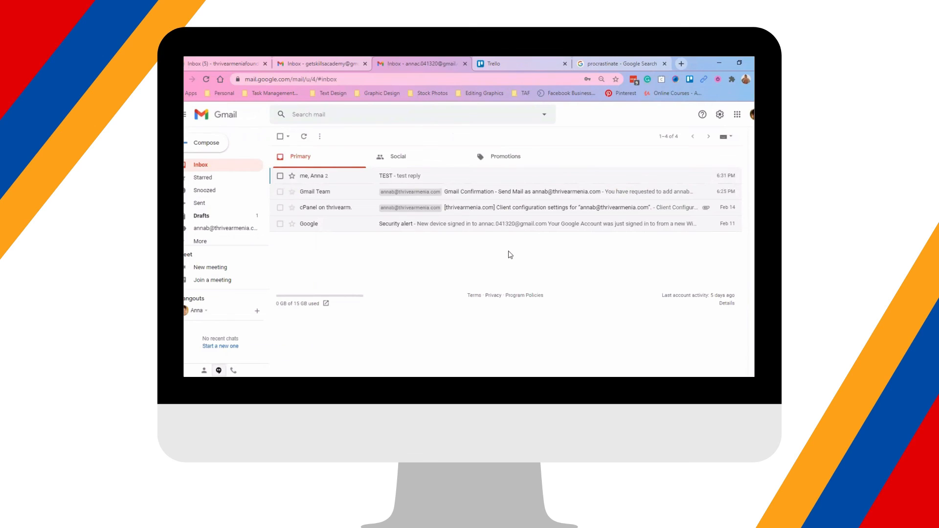
{"action": "left_click", "coordinate": [569, 382]}
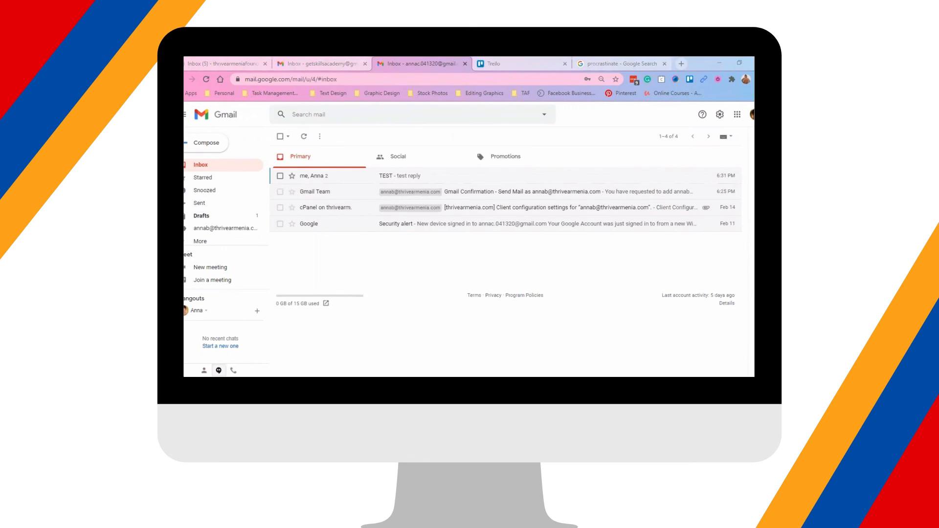
{"action": "left_click", "coordinate": [574, 306]}
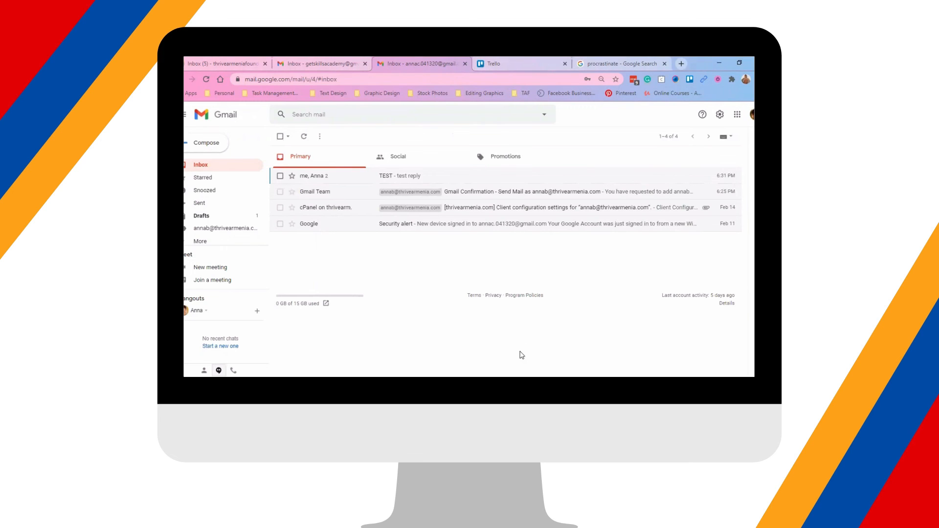